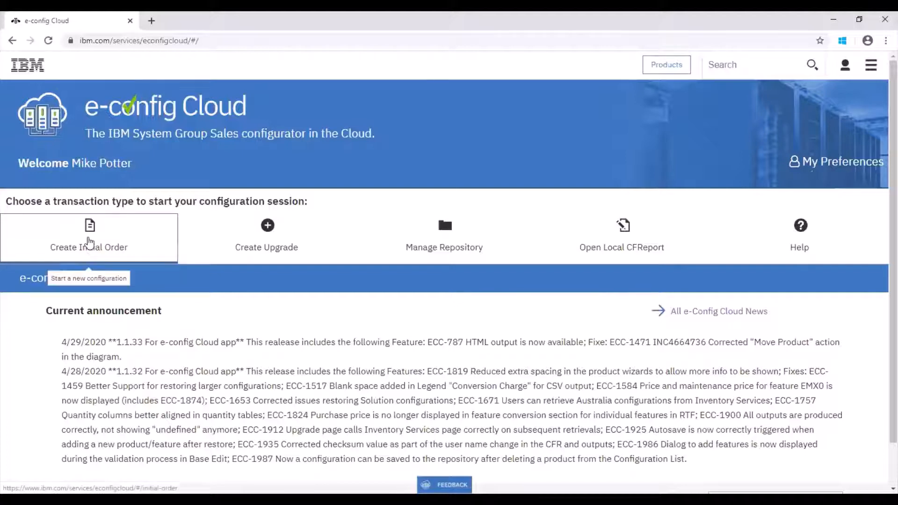
# Create an initial order and choose the brand POWER Systems (rack/server) and GTS/ISS (LONDON_2) (20.1200)
pyautogui.click(88, 247)
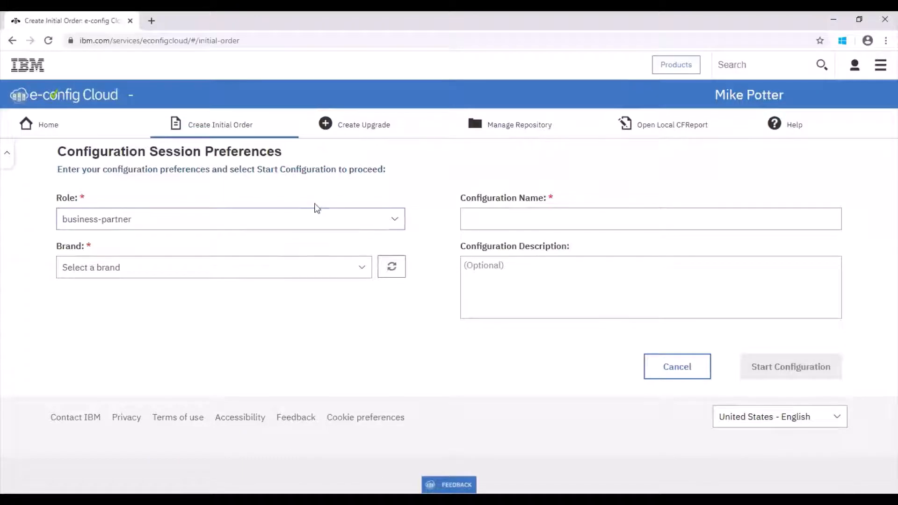
pyautogui.click(245, 267)
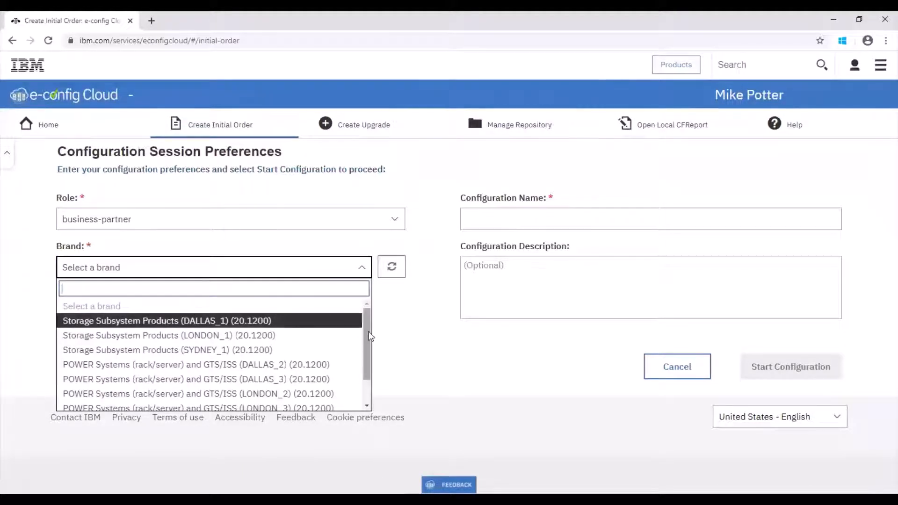
pyautogui.moveTo(367, 336); pyautogui.dragTo(365, 343)
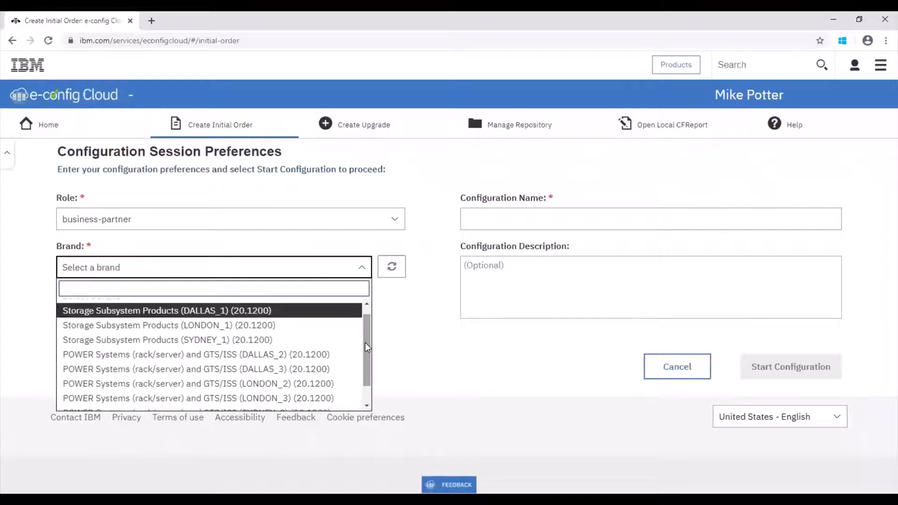
pyautogui.click(330, 387)
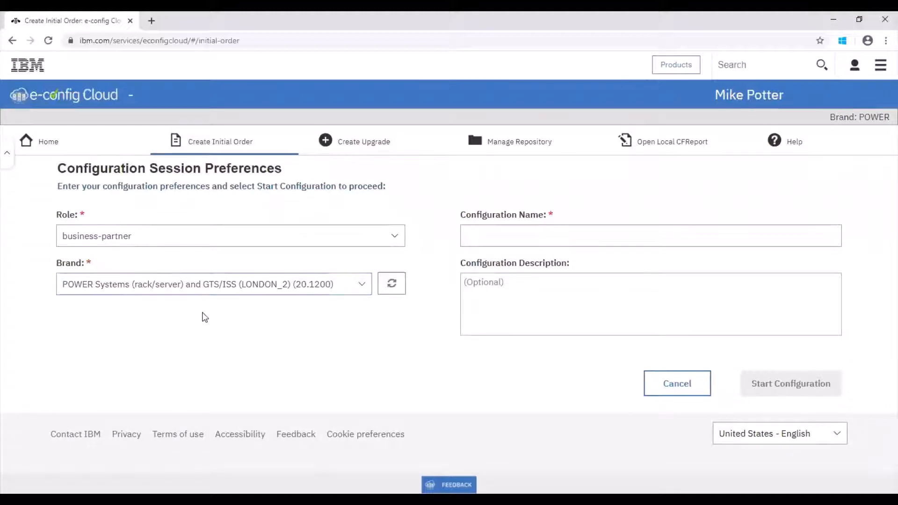
# Name the configuration Demo S914, leave the description empty, and start the configuration
pyautogui.click(481, 236)
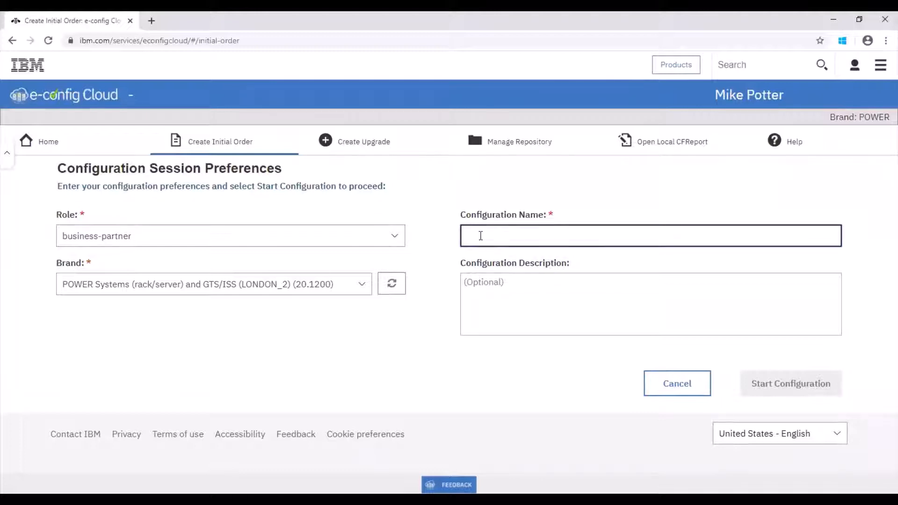
pyautogui.write('De')
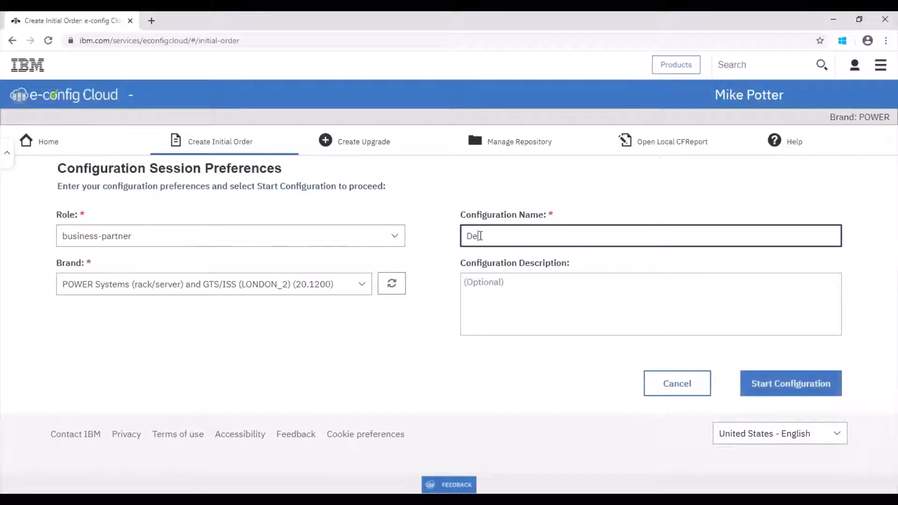
pyautogui.write('mo ')
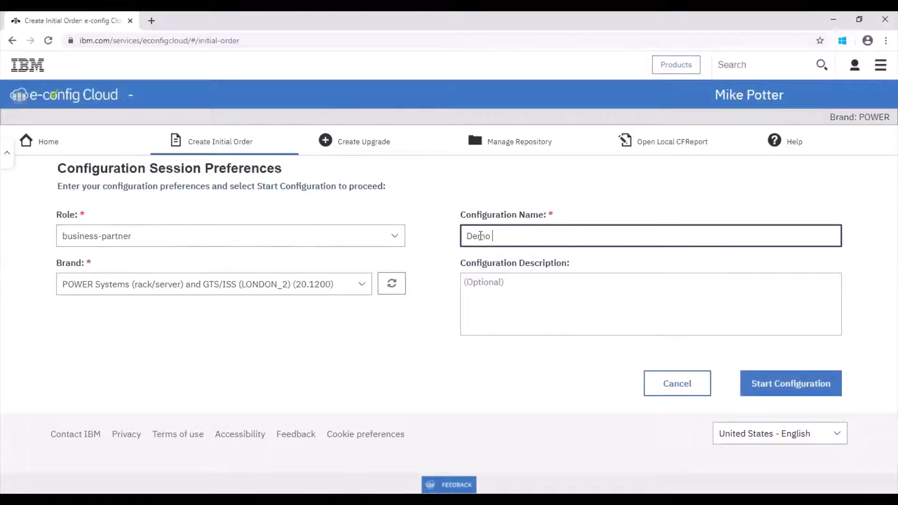
pyautogui.write('S914')
pyautogui.click(630, 292)
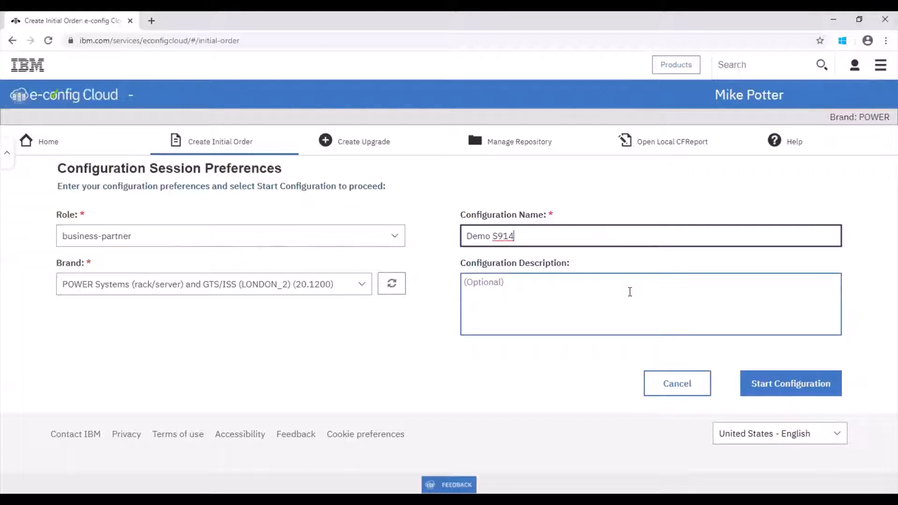
pyautogui.click(769, 384)
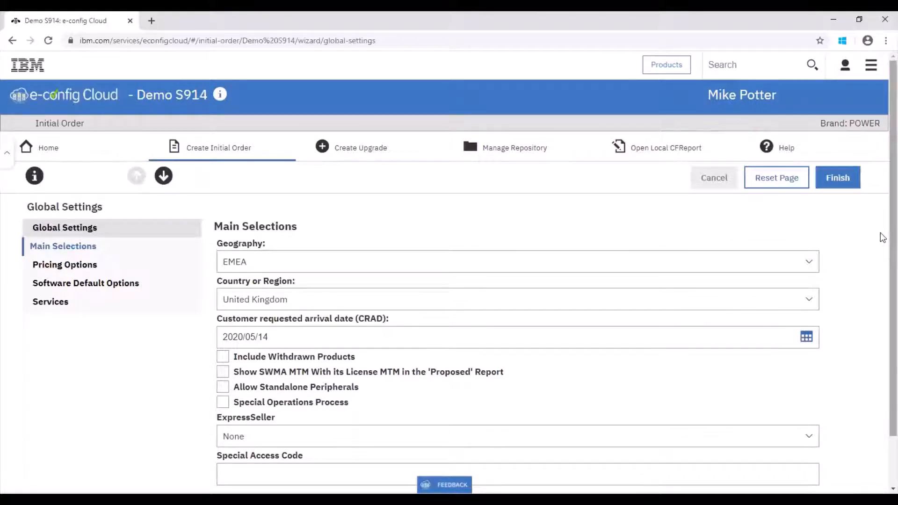
# Go through the Global Settings, accept the AIX/Linux and IBM i software default options, and finish the settings wizard
pyautogui.scroll(-1, 883, 241)
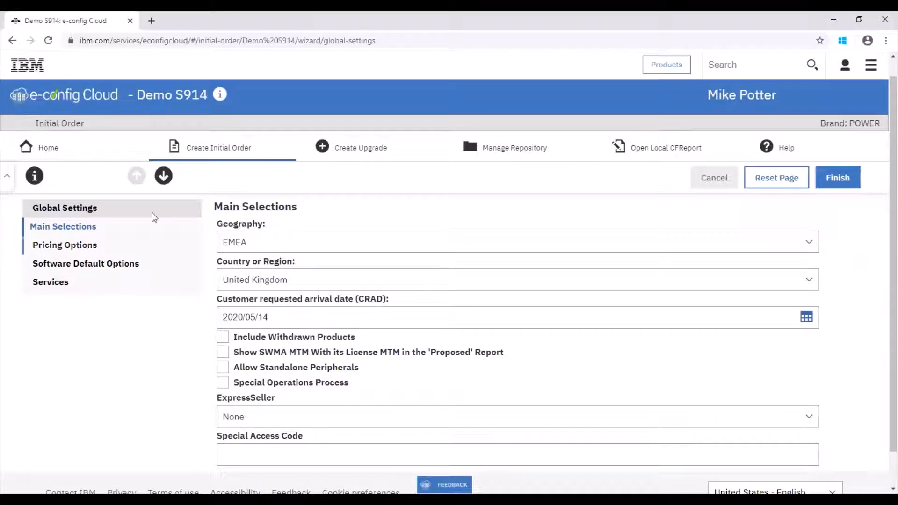
pyautogui.click(167, 183)
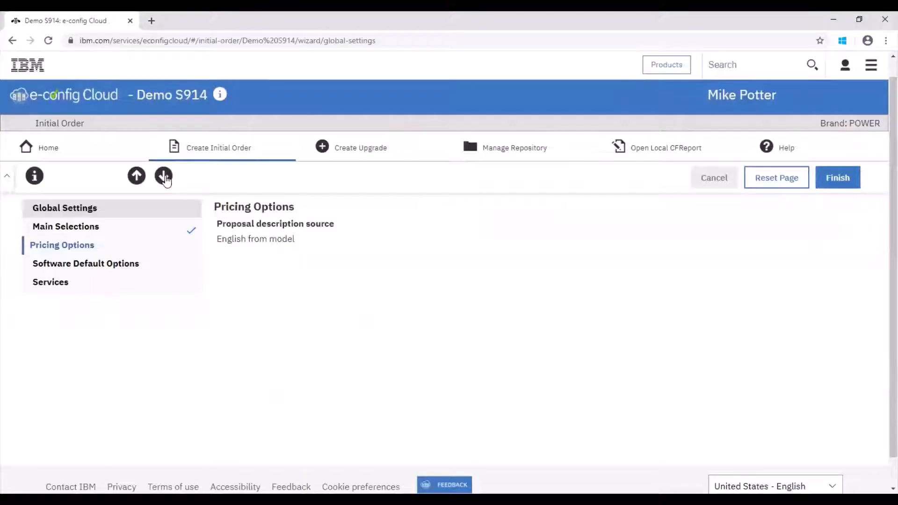
pyautogui.click(165, 176)
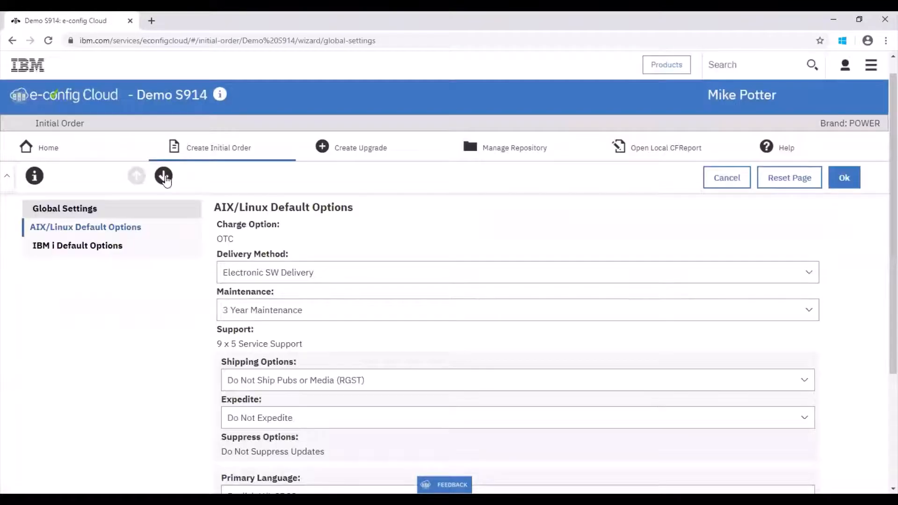
pyautogui.click(164, 176)
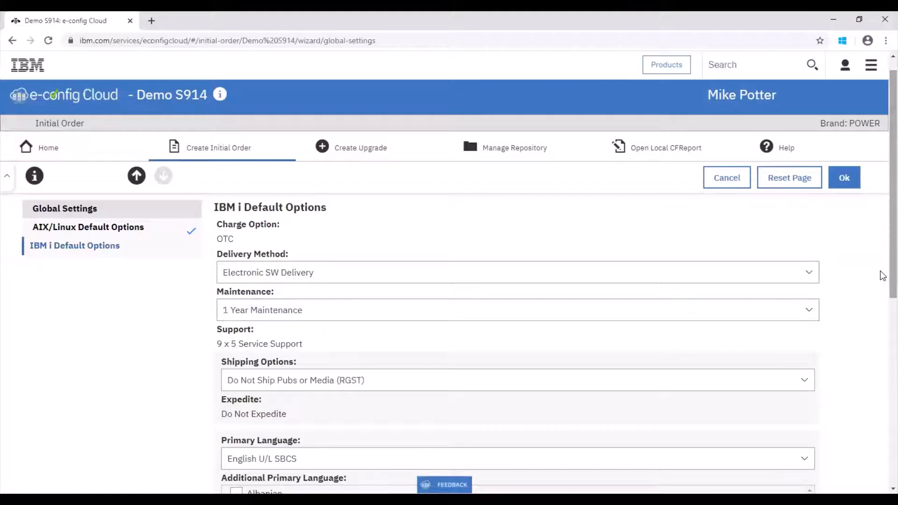
pyautogui.scroll(-5, 881, 281)
pyautogui.scroll(5, 880, 392)
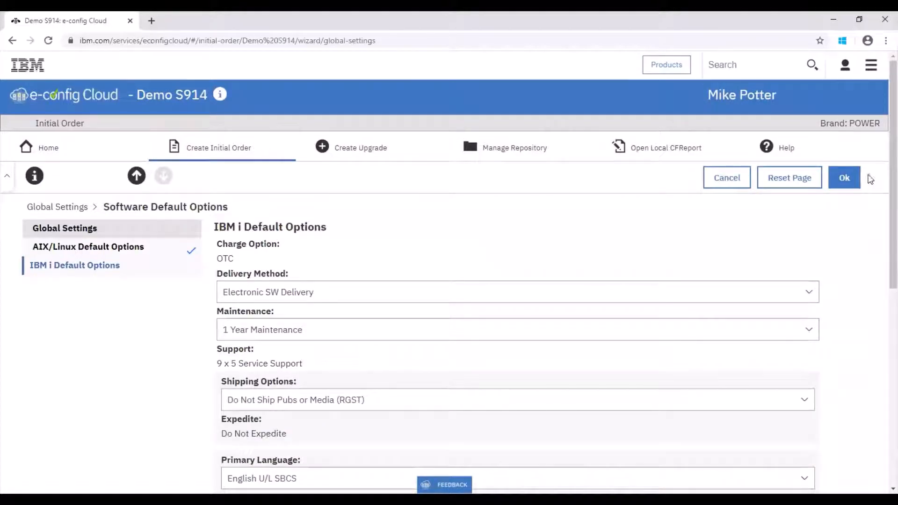
pyautogui.click(841, 180)
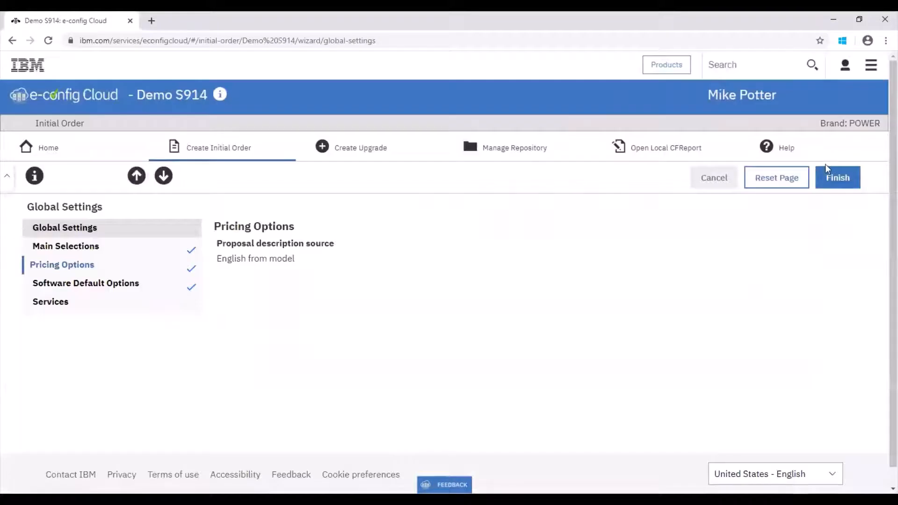
pyautogui.click(833, 179)
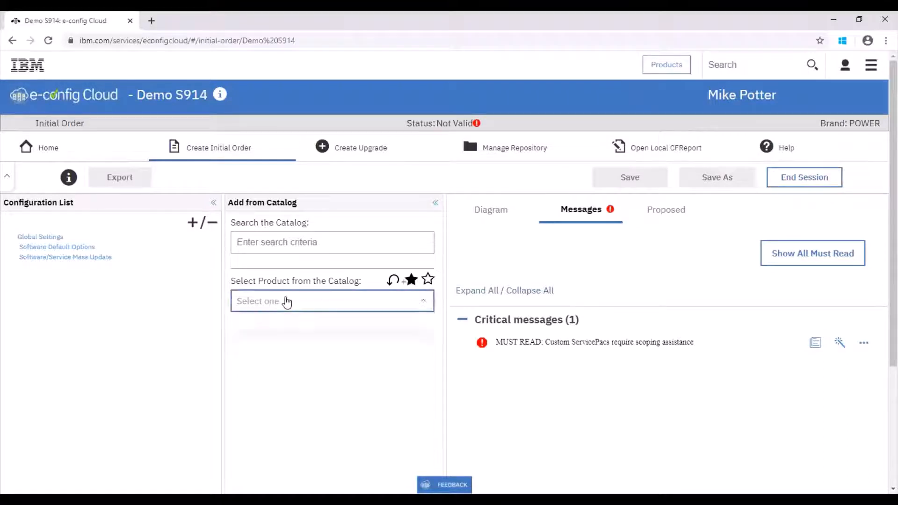
# Add the hardware product Model S914 (9009-41A) from the POWER9 Systems catalog
pyautogui.click(287, 301)
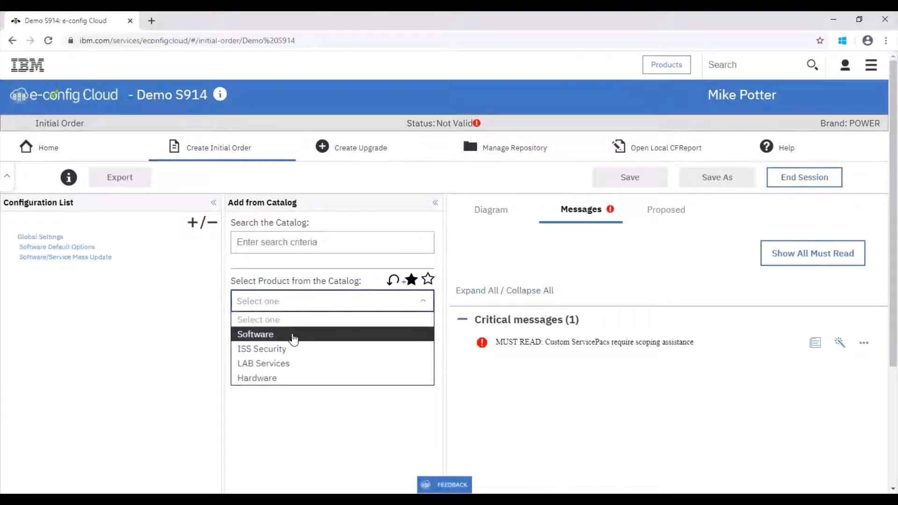
pyautogui.click(282, 378)
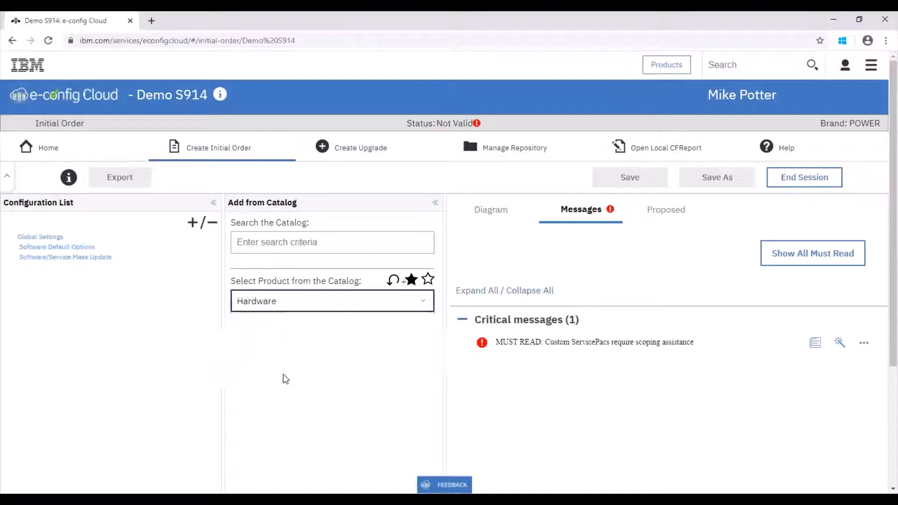
pyautogui.click(269, 335)
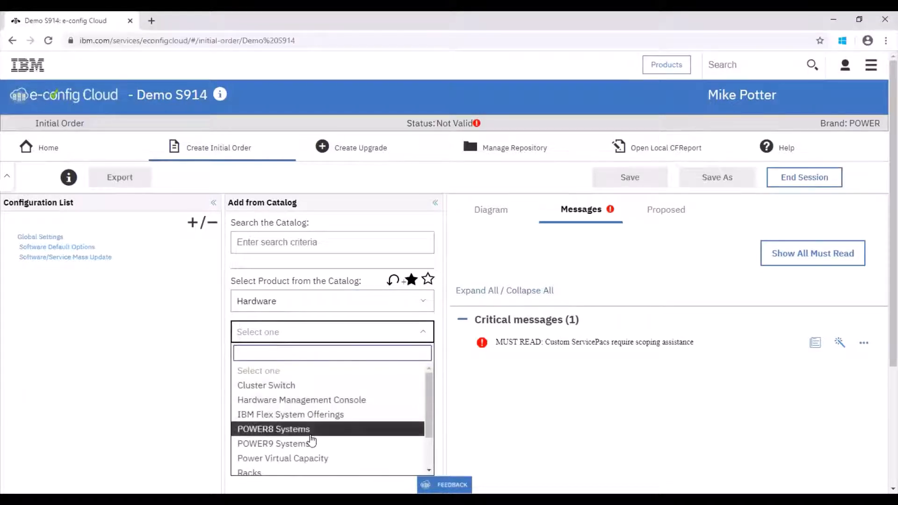
pyautogui.click(311, 444)
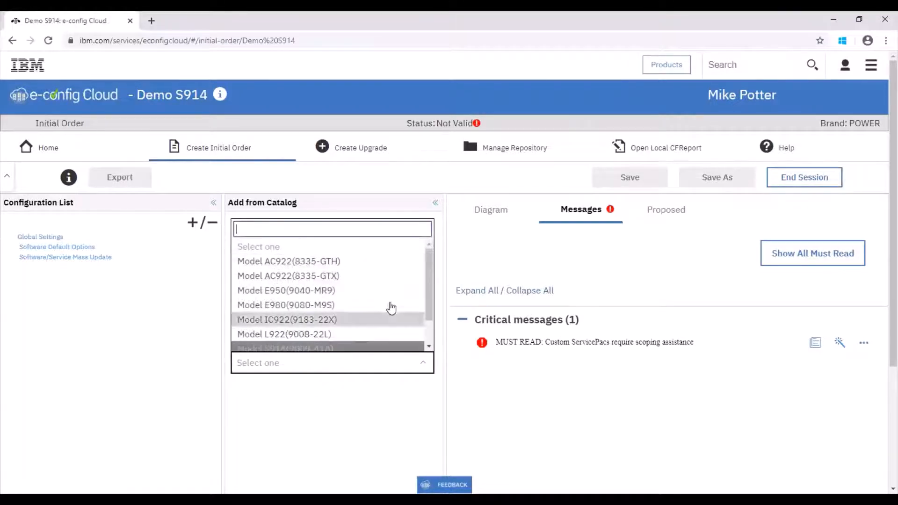
pyautogui.moveTo(427, 294); pyautogui.dragTo(426, 320)
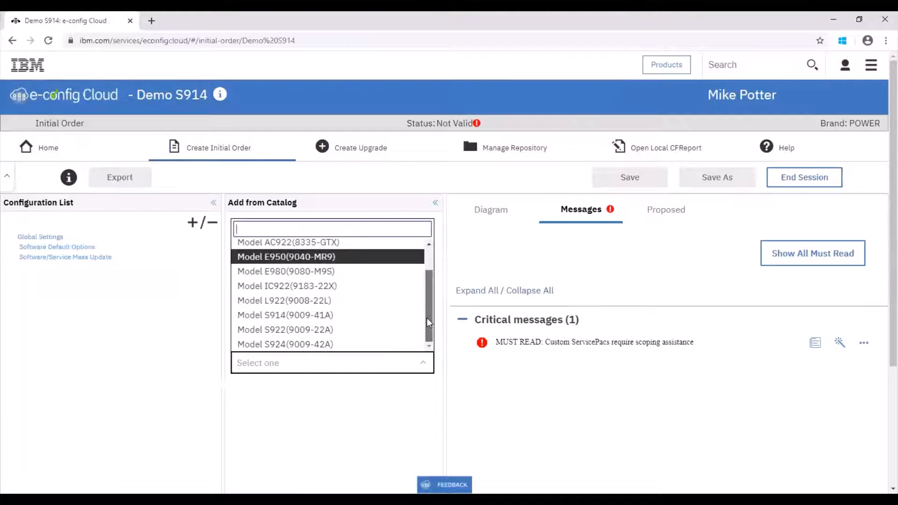
pyautogui.click(371, 318)
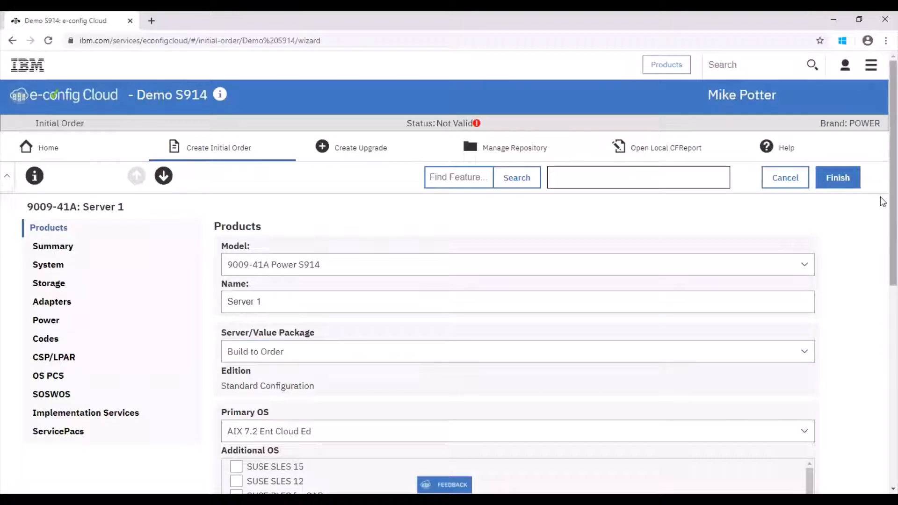
# Set the server's primary operating system to AIX 7.1 Std Ed
pyautogui.scroll(-3, 883, 241)
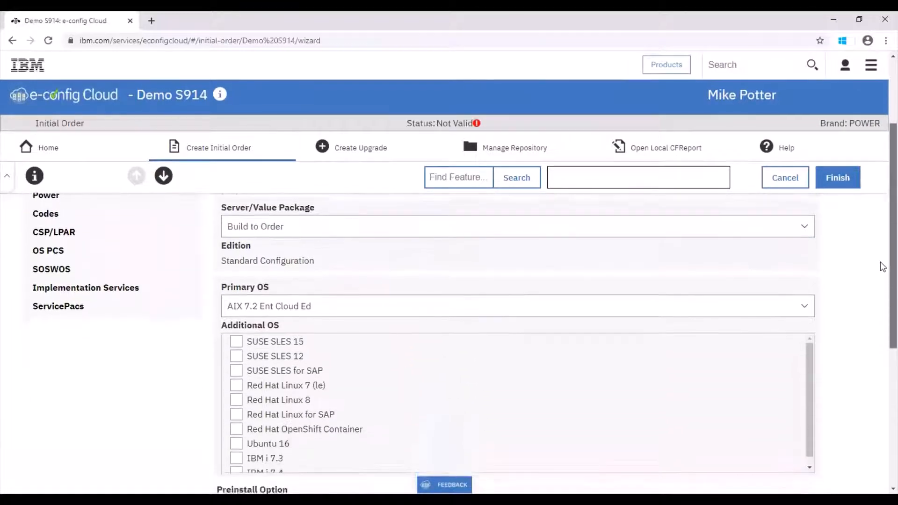
pyautogui.scroll(3, 883, 195)
pyautogui.scroll(-2, 882, 234)
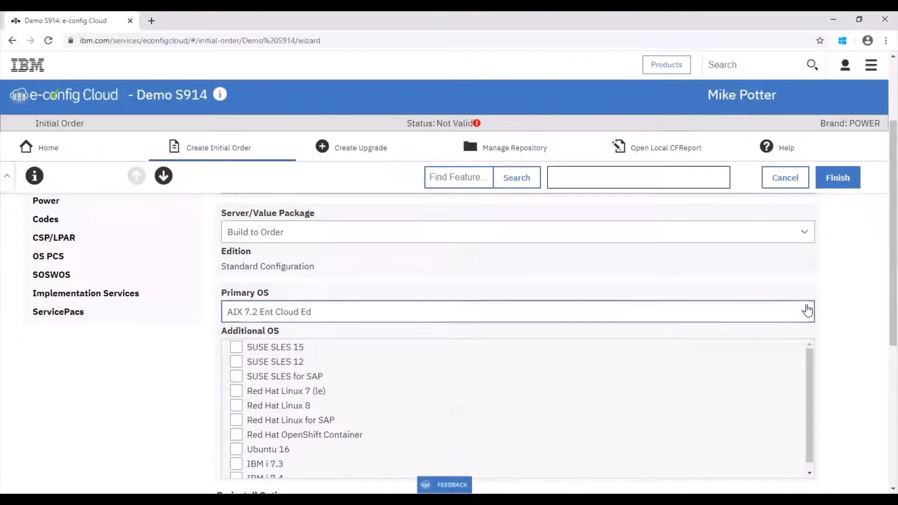
pyautogui.click(809, 311)
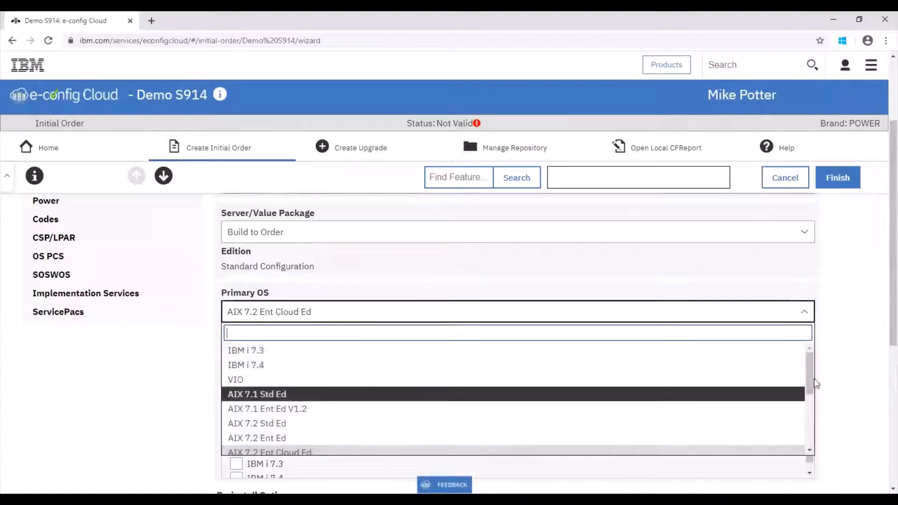
pyautogui.click(564, 395)
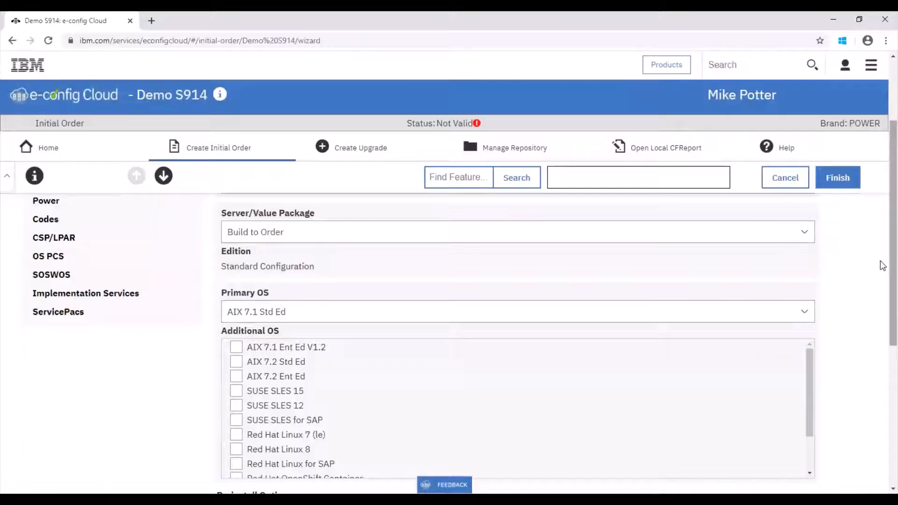
pyautogui.moveTo(890, 261); pyautogui.dragTo(882, 211)
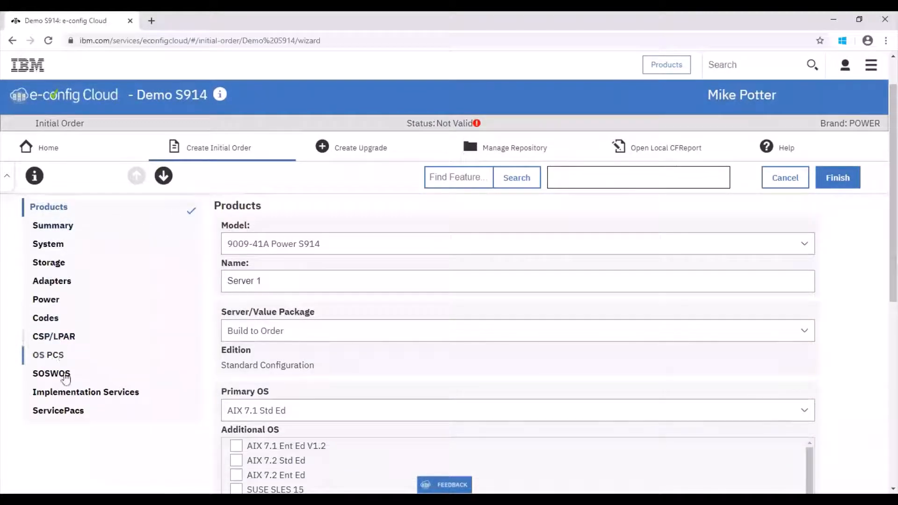
# Advance through the server's Summary and System pages to Storage, and filter the hard drives to HDD only, excluding SSD
pyautogui.click(163, 178)
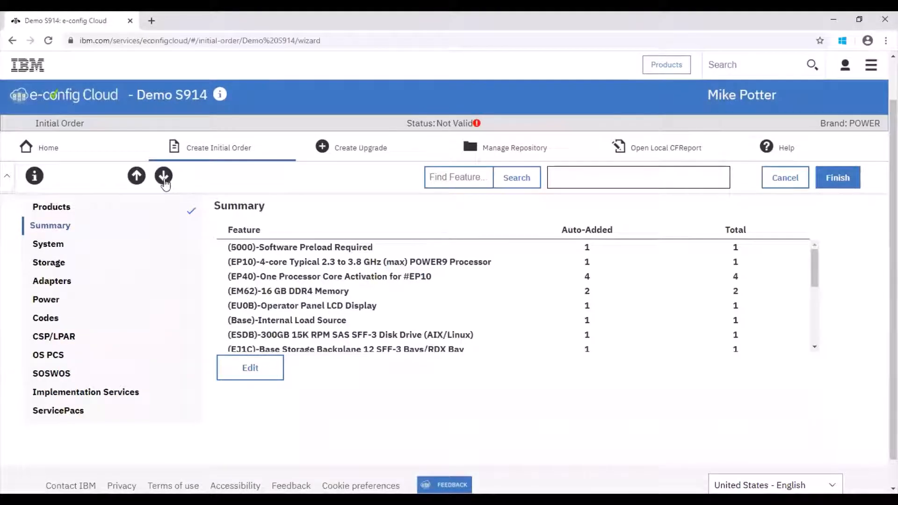
pyautogui.click(164, 181)
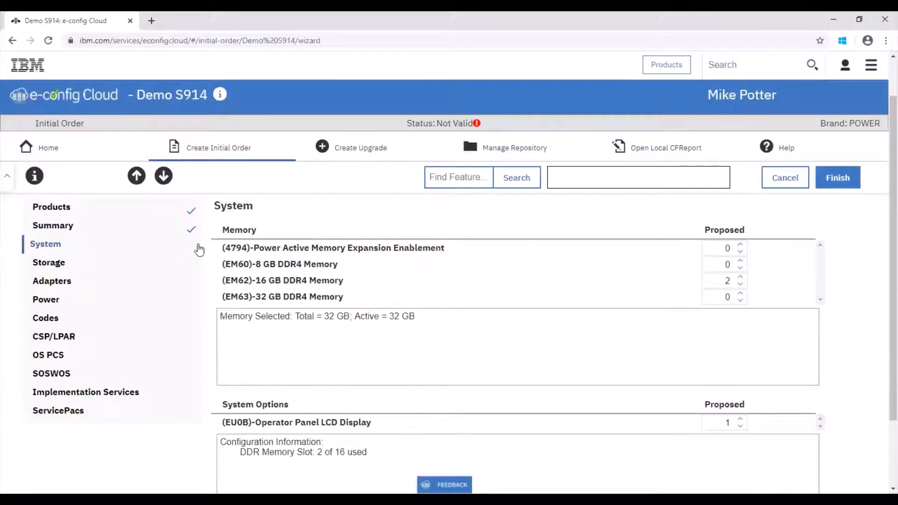
pyautogui.click(161, 180)
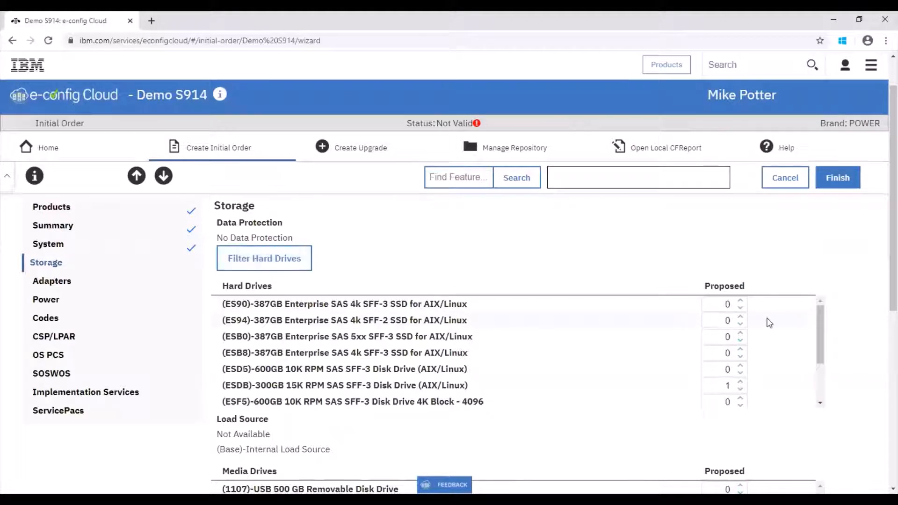
pyautogui.moveTo(819, 323)
pyautogui.mouseDown()
pyautogui.moveTo(818, 382)
pyautogui.moveTo(819, 323)
pyautogui.mouseUp()
pyautogui.click(264, 257)
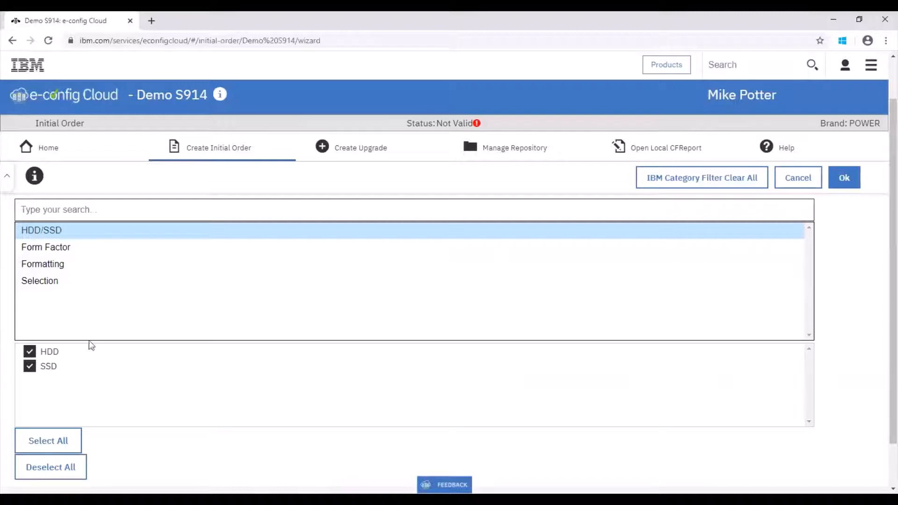
pyautogui.click(29, 365)
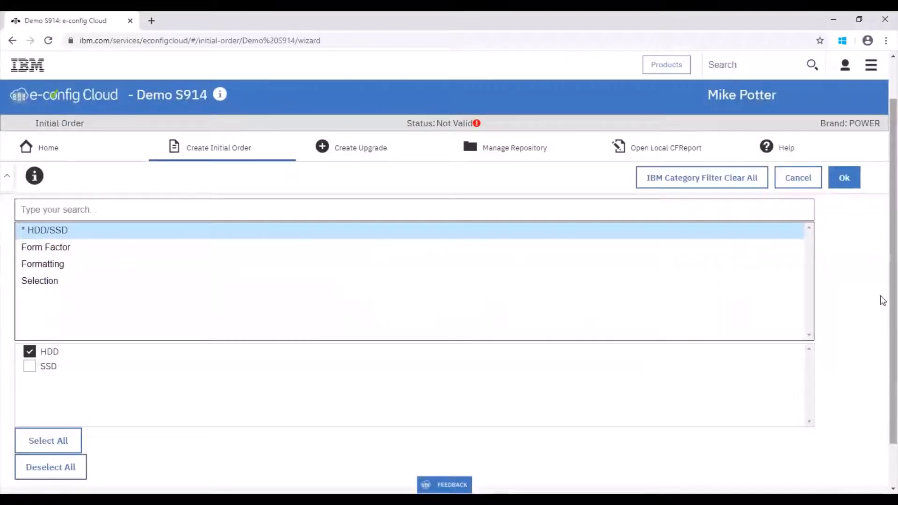
pyautogui.click(844, 180)
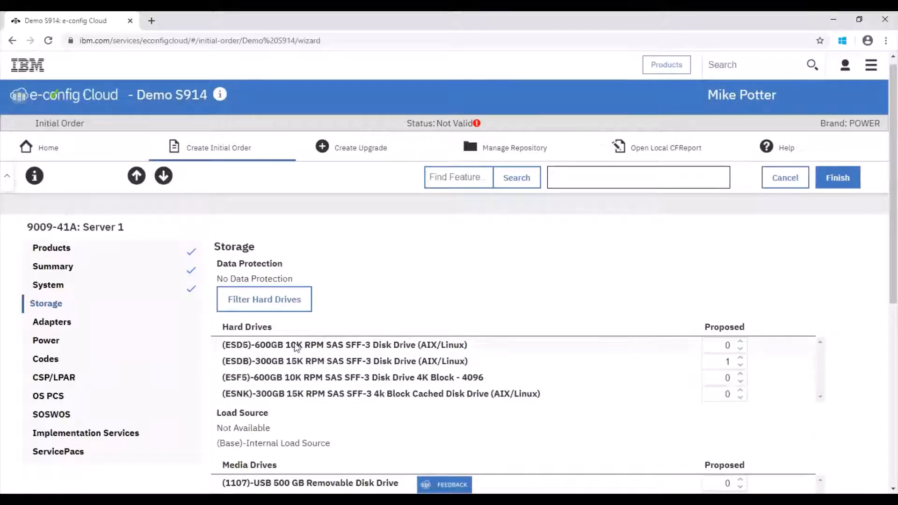
# Set the proposed quantity of the (ESDB) 300GB 15K RPM SAS SFF-3 disk drive to 2 and continue to the adapter list
pyautogui.click(741, 364)
pyautogui.click(741, 358)
pyautogui.click(741, 358)
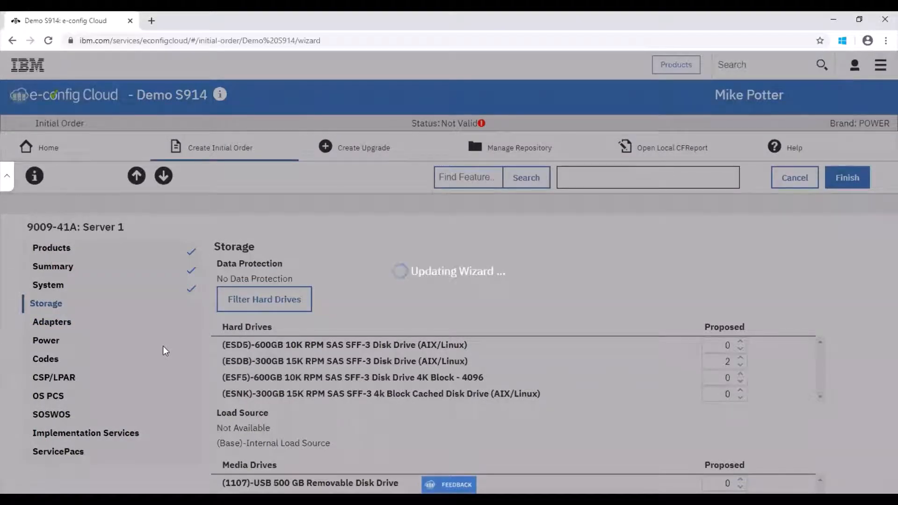
pyautogui.scroll(-1, 883, 292)
pyautogui.scroll(-2, 883, 292)
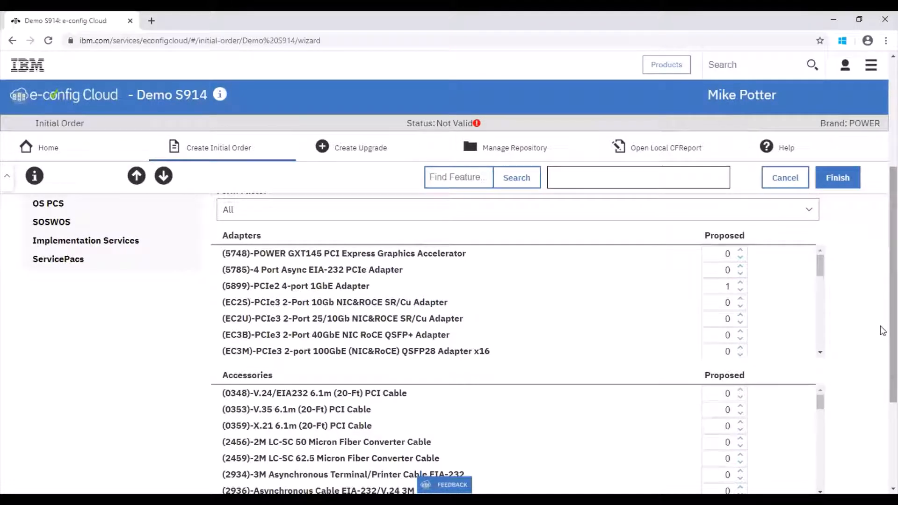
# Find the 16Gb adapter in the list and set the proposed quantity of (EN0A) PCIe3 16Gb 2-port Fibre Channel Adapter to 2
pyautogui.hotkey('ctrl', 'f')
pyautogui.press('BackSpace')
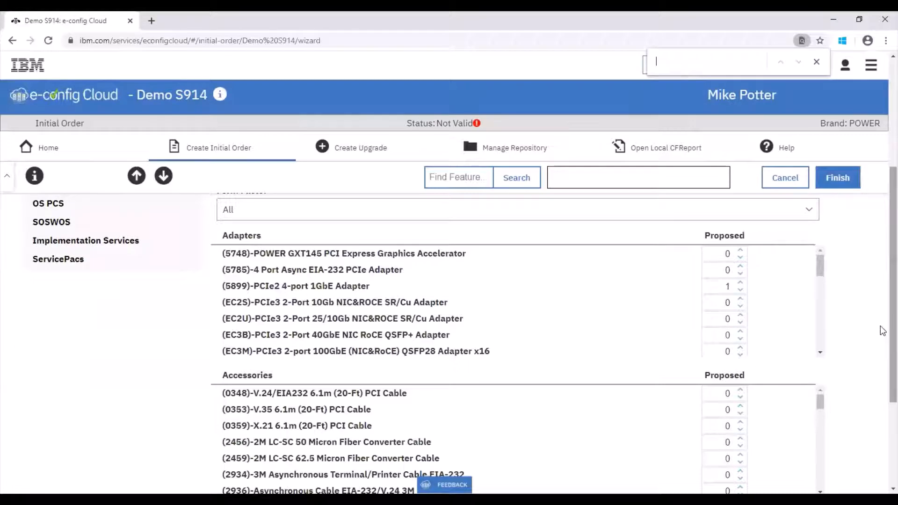
pyautogui.write('16gb')
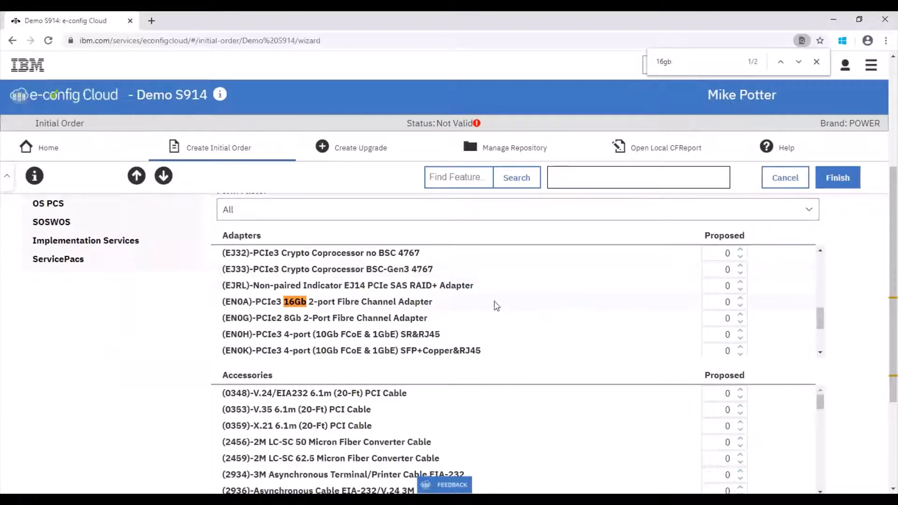
pyautogui.click(740, 301)
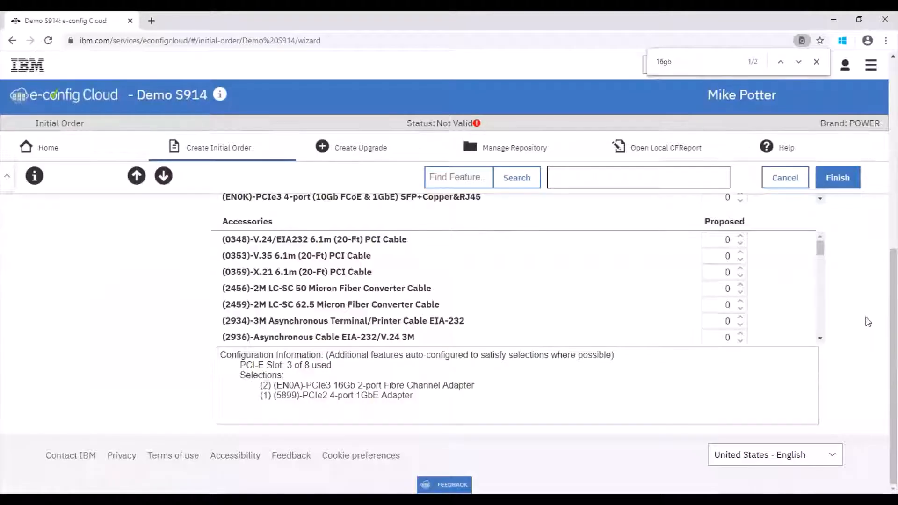
# Search the configurator for feature code EJ32
pyautogui.moveTo(880, 299); pyautogui.dragTo(883, 134)
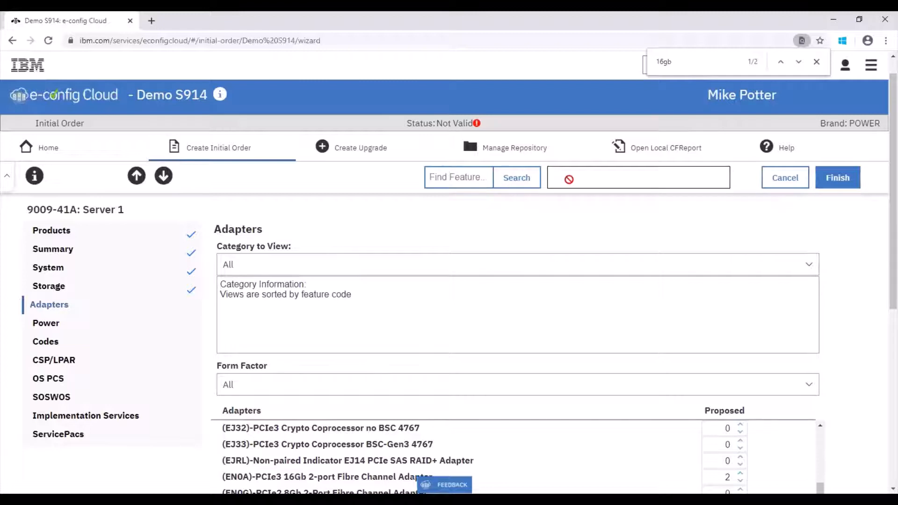
pyautogui.click(457, 174)
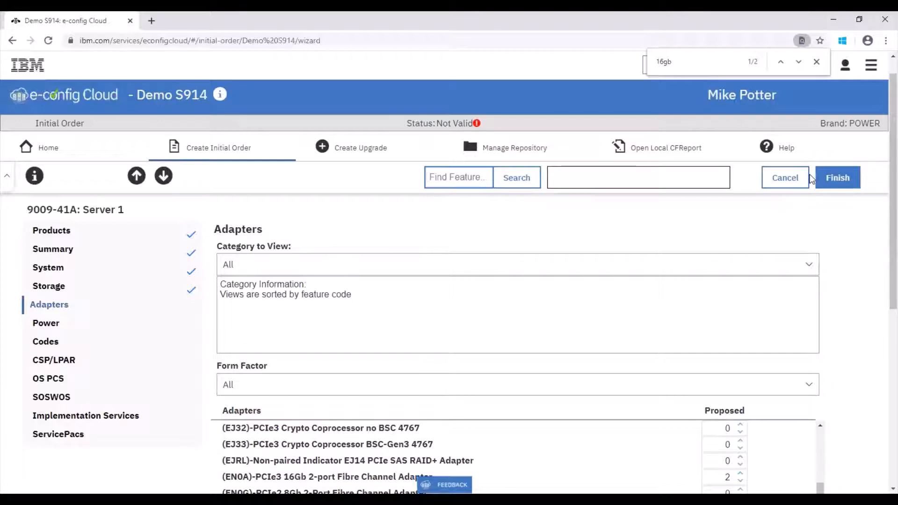
pyautogui.write('EJ32')
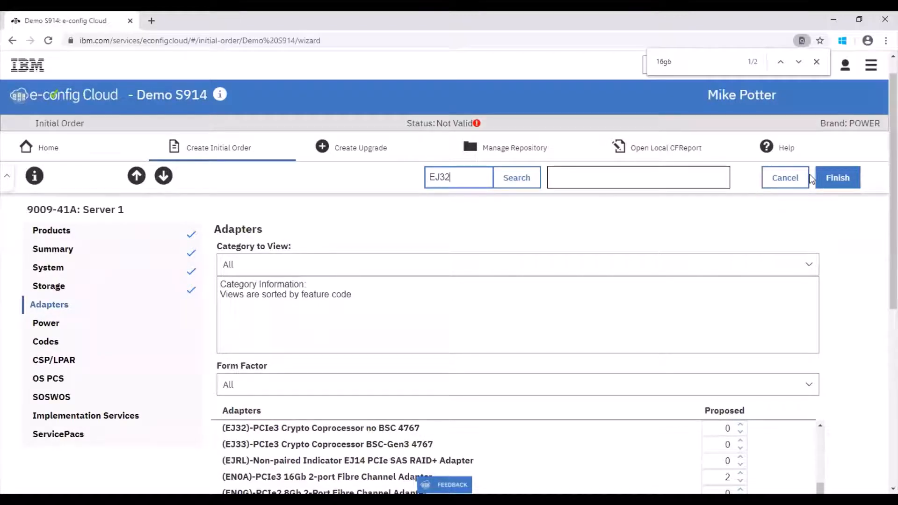
pyautogui.click(519, 179)
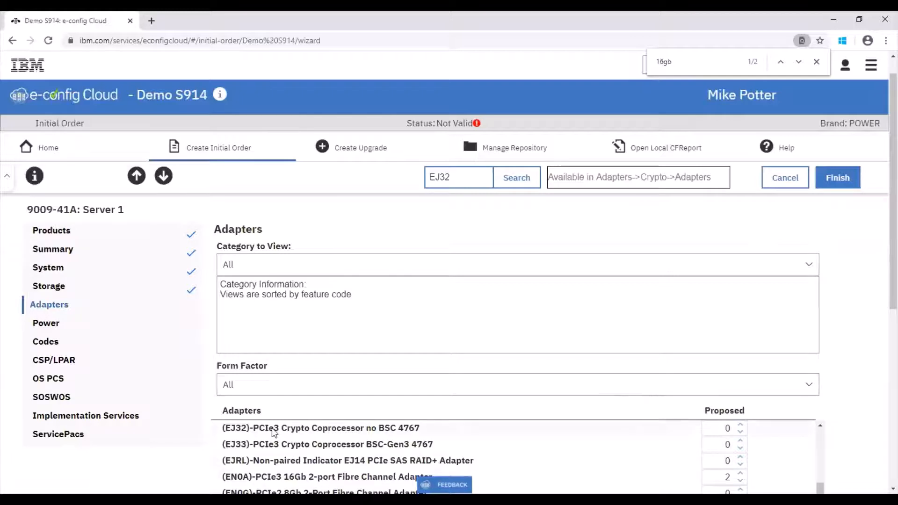
# Advance from Adapters through Power, Codes, CSP/LPAR, OS PCS, SOSWOS and Implementation Services to the ServicePacs page, keeping the defaults
pyautogui.click(162, 178)
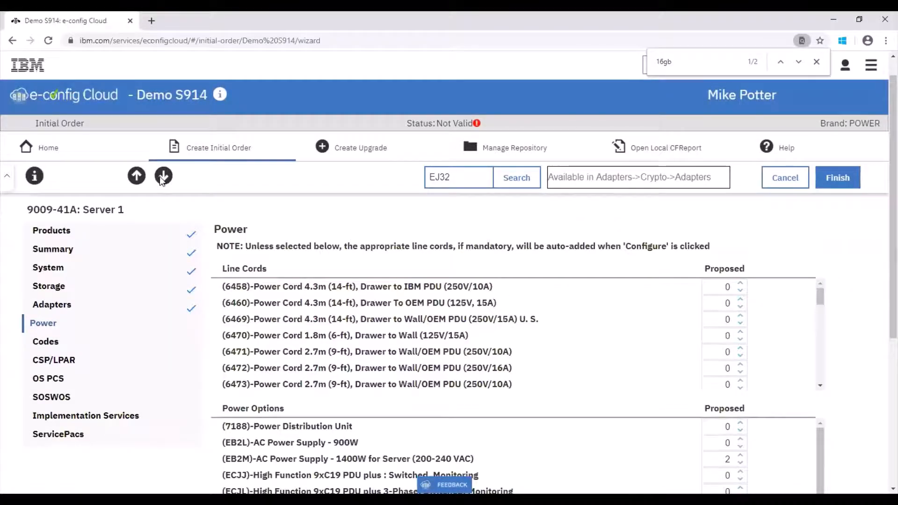
pyautogui.click(161, 177)
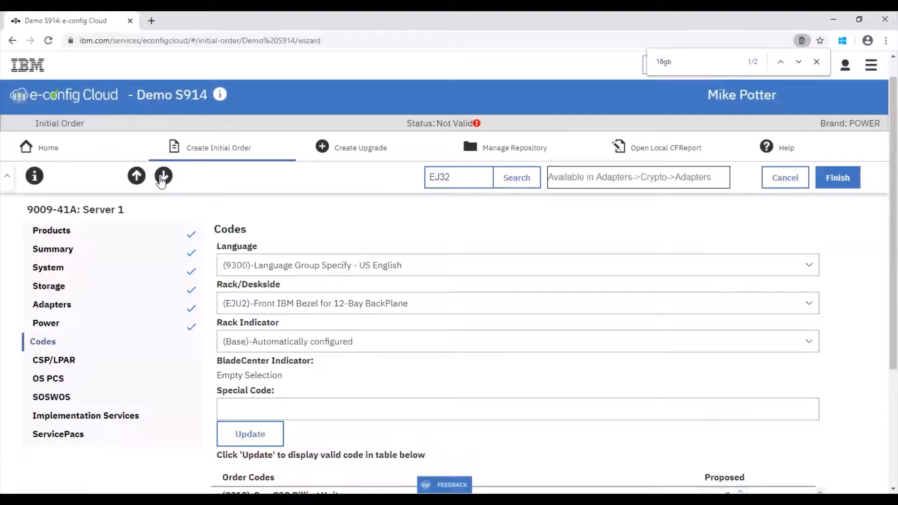
pyautogui.click(162, 178)
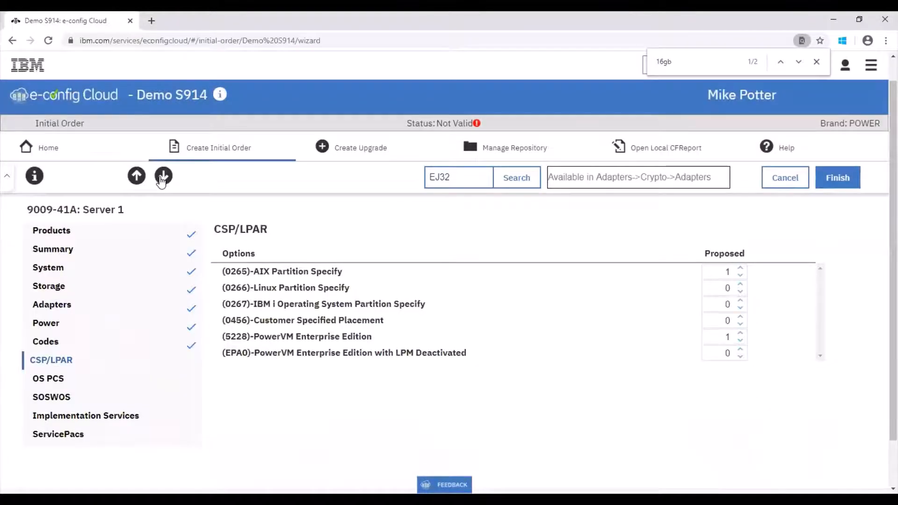
pyautogui.click(161, 178)
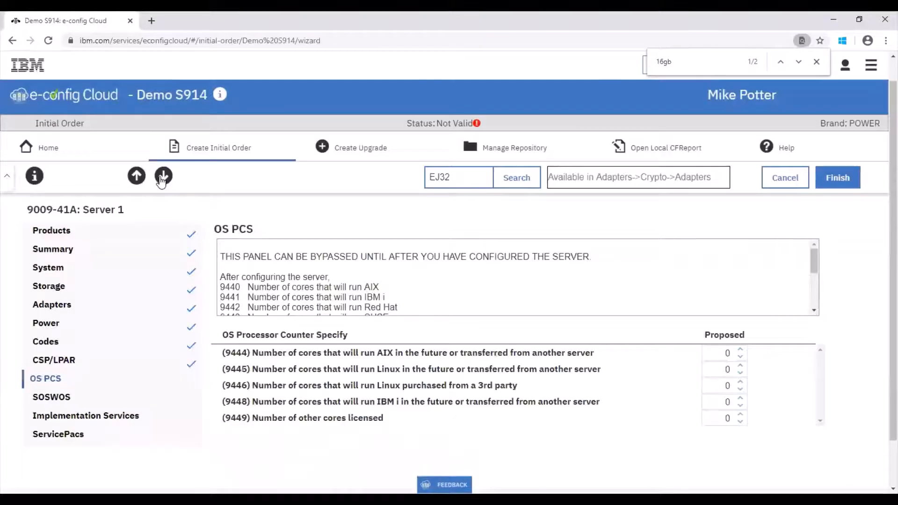
pyautogui.click(161, 178)
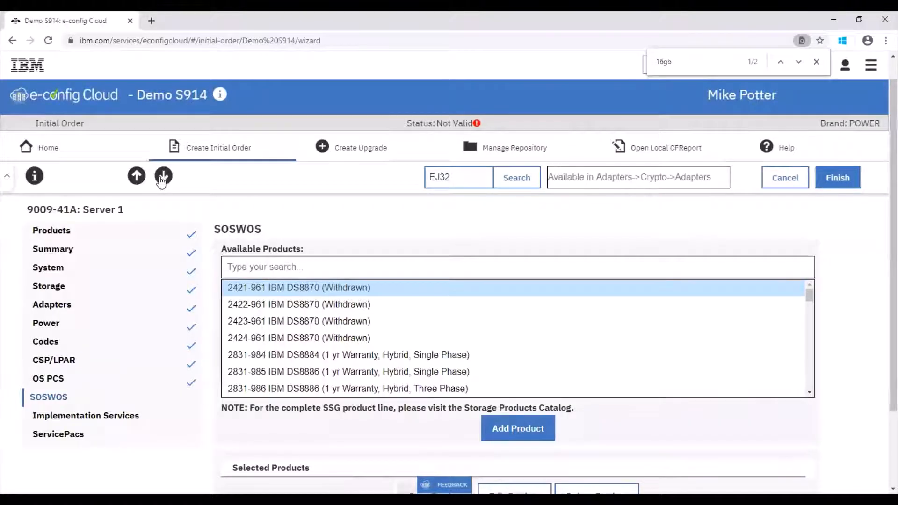
pyautogui.click(161, 180)
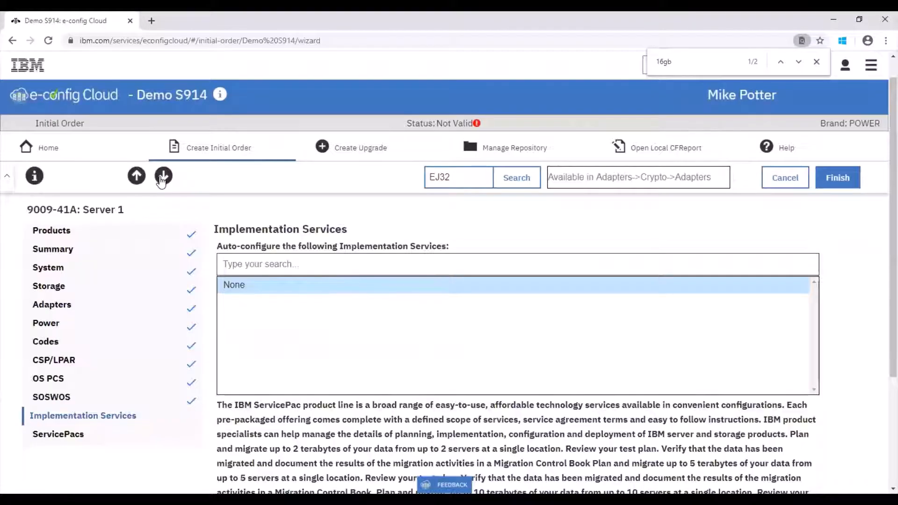
pyautogui.click(160, 178)
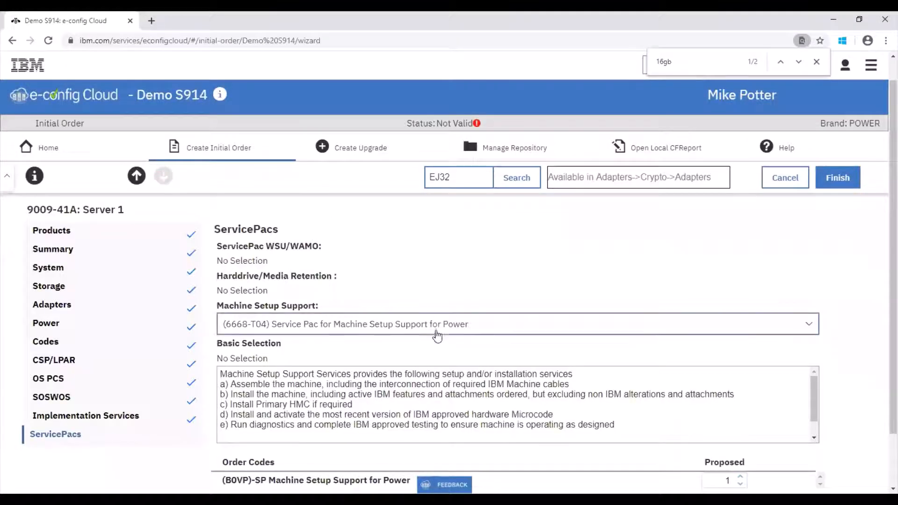
# Set Machine Setup Support to No Selection and finish the server configuration wizard
pyautogui.click(437, 330)
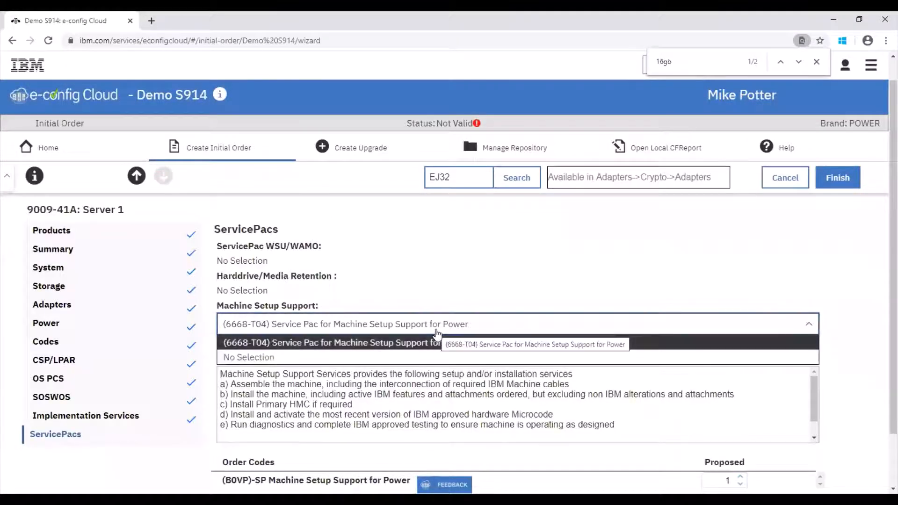
pyautogui.click(423, 357)
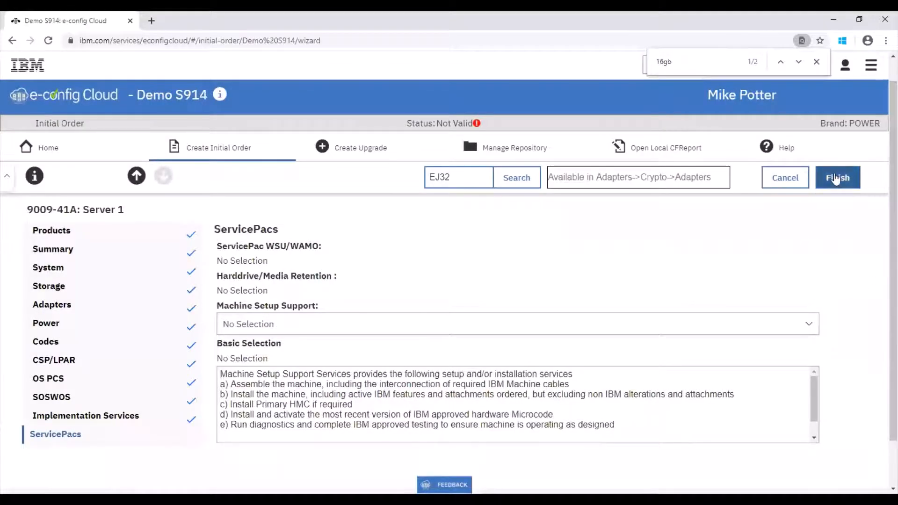
pyautogui.click(836, 178)
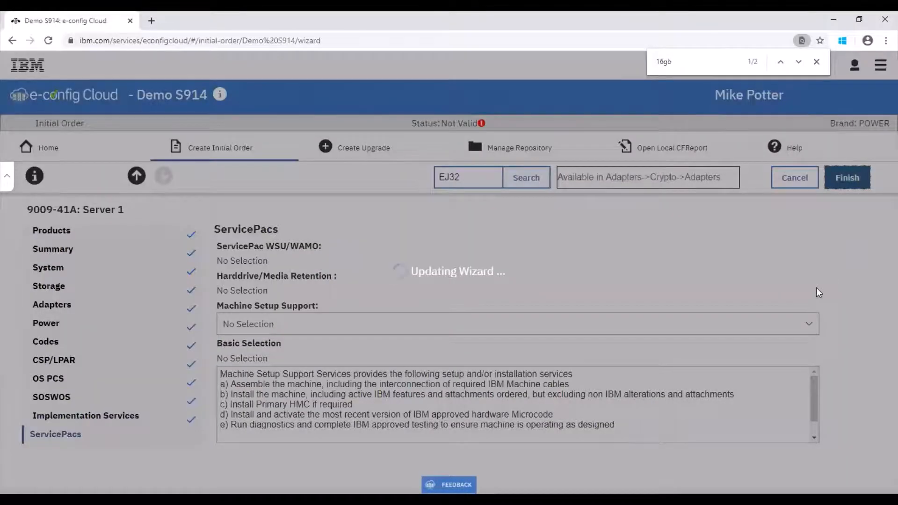
pyautogui.click(818, 63)
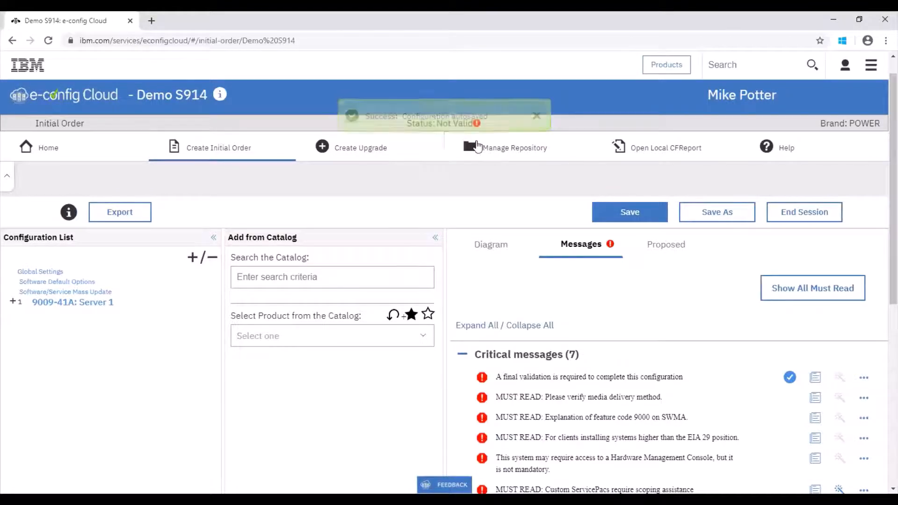
# View the saved configurations in Manage Repository in a separate browser tab and return to the Demo S914 order
pyautogui.rightClick(476, 146)
pyautogui.click(492, 151)
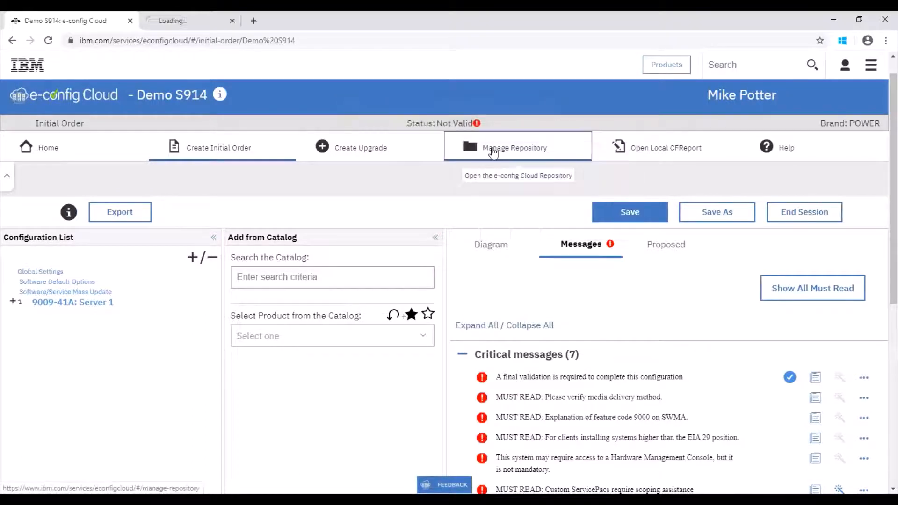
pyautogui.click(207, 16)
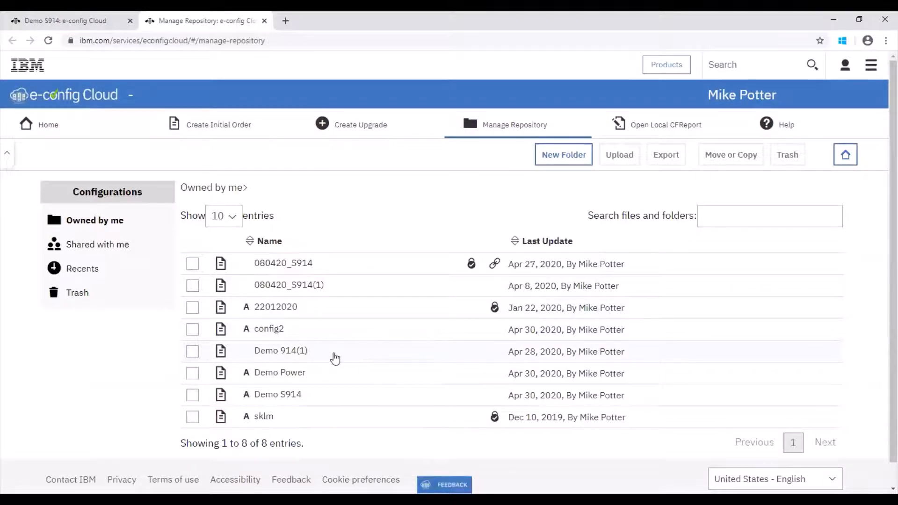
pyautogui.click(101, 21)
# Read and close the critical messages on custom ServicePacs scoping, the EIA 29 position and feature code 9000 on SWMA
pyautogui.scroll(-3, 882, 262)
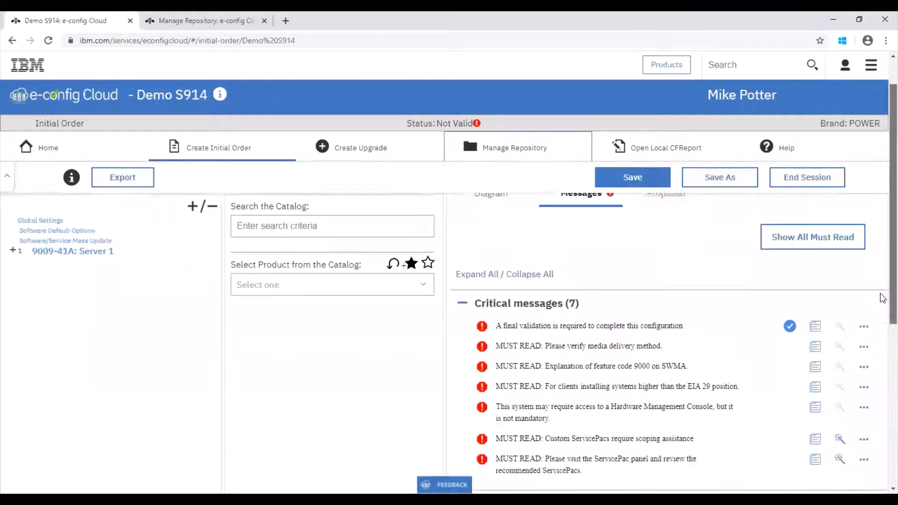
pyautogui.click(815, 368)
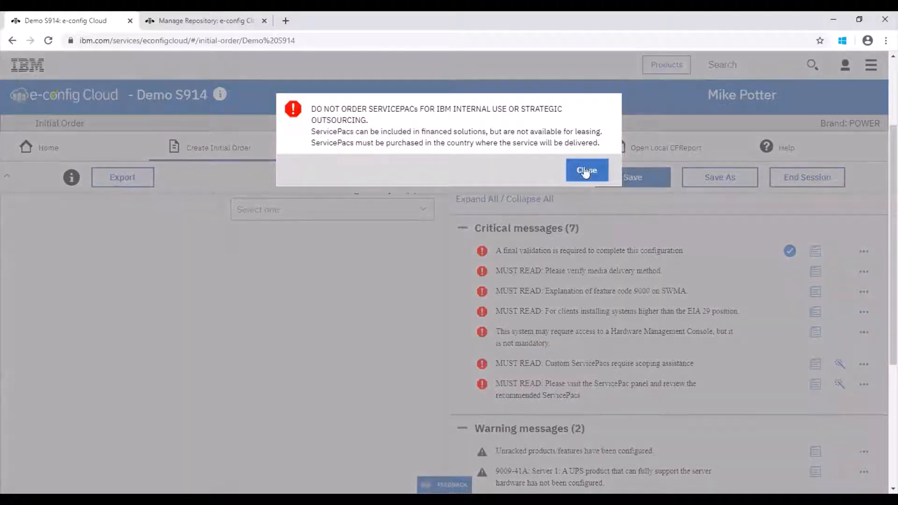
pyautogui.click(585, 171)
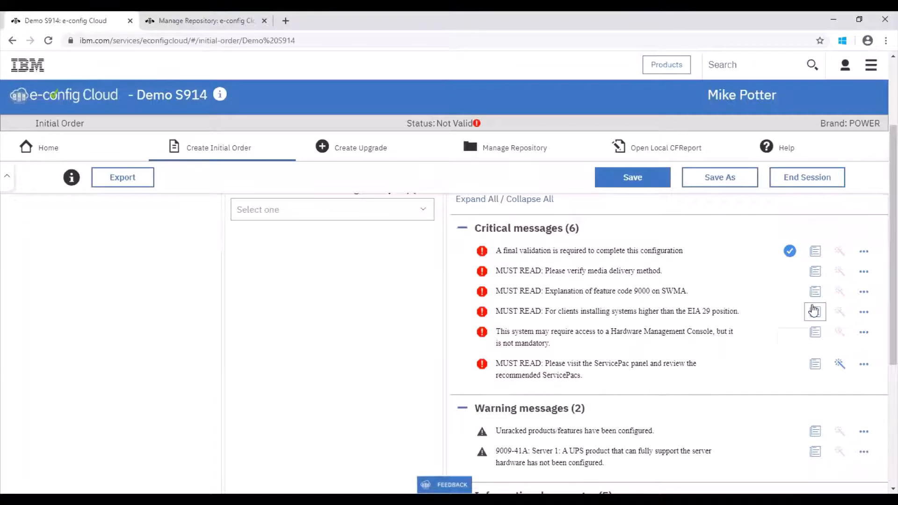
pyautogui.click(817, 328)
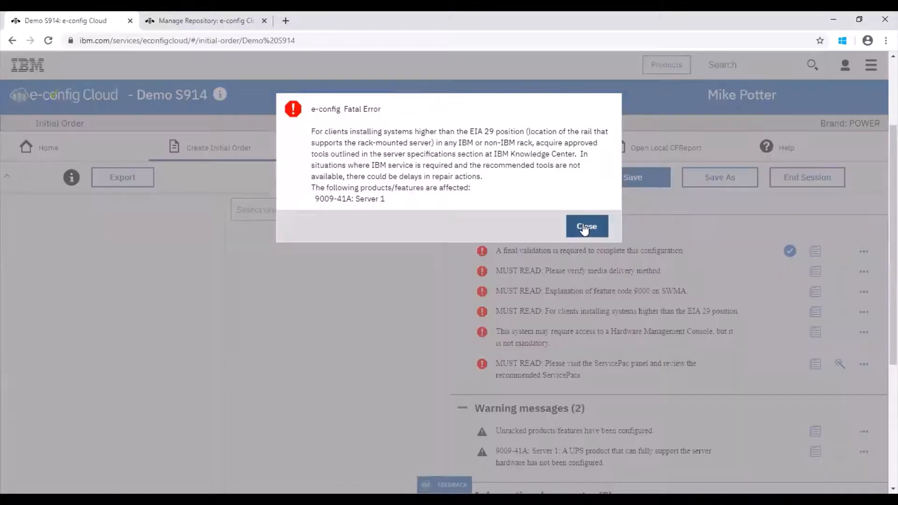
pyautogui.click(588, 226)
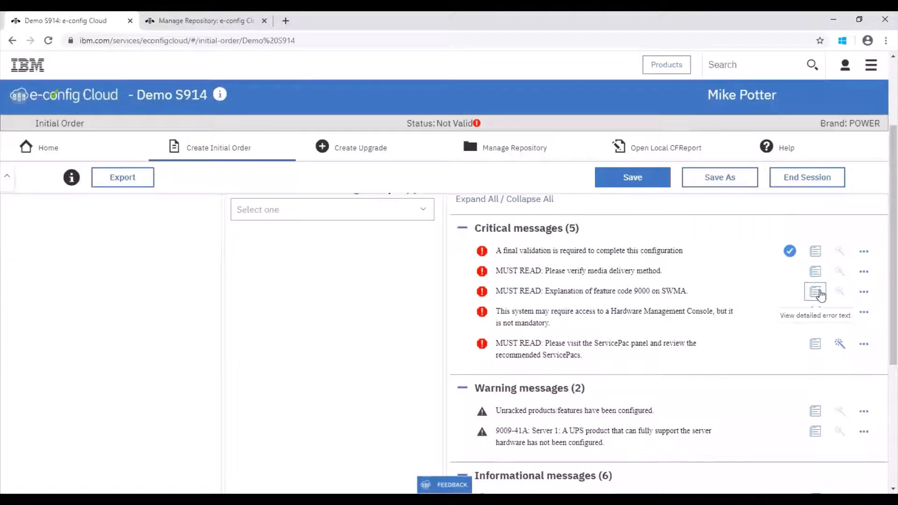
pyautogui.click(821, 291)
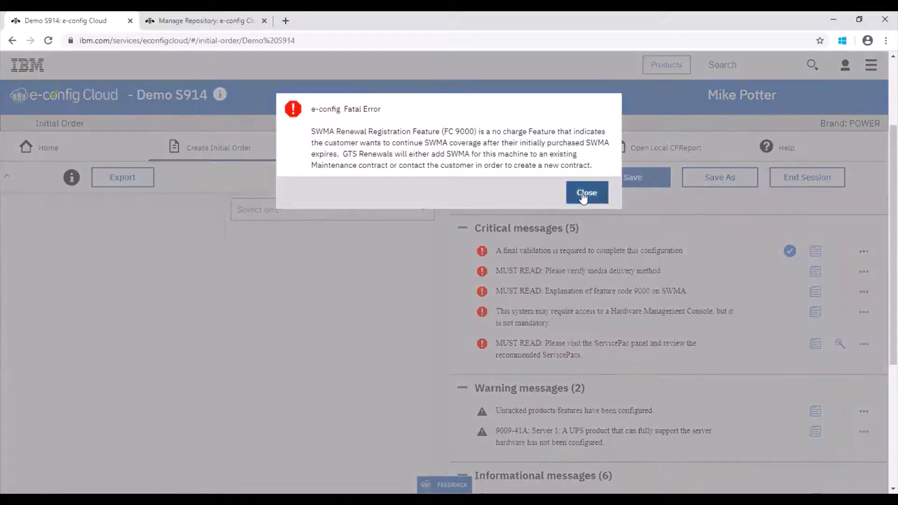
pyautogui.click(584, 194)
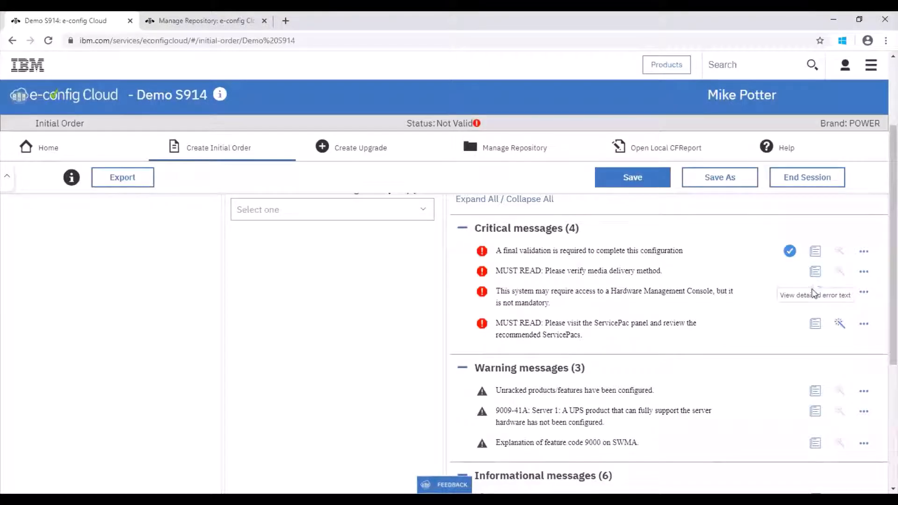
# Read and close the critical messages on verifying the media delivery method and reviewing the recommended ServicePacs
pyautogui.click(816, 272)
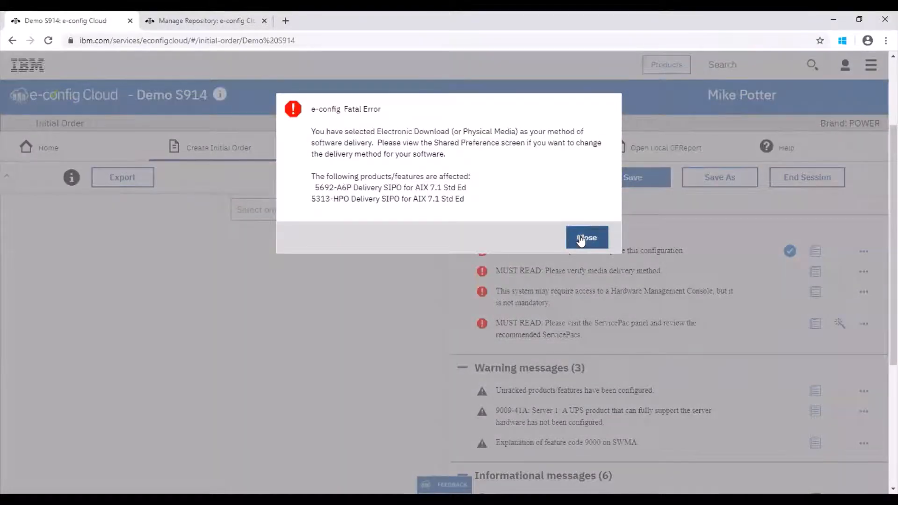
pyautogui.click(580, 236)
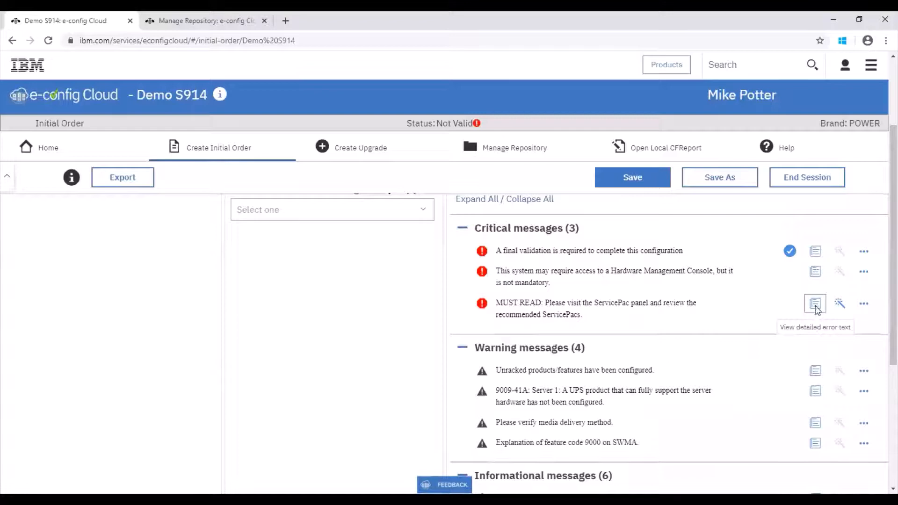
pyautogui.click(816, 305)
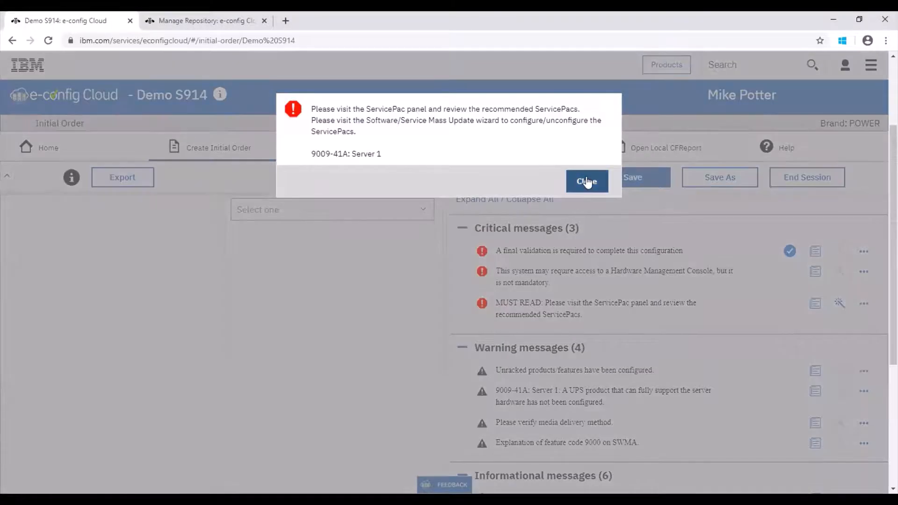
pyautogui.click(588, 181)
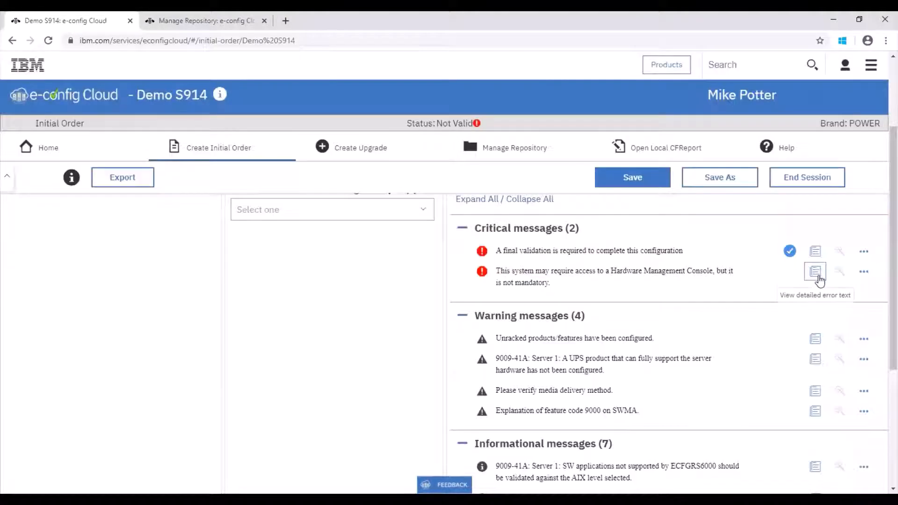
# Read the Hardware Management Console message and resolve it with the option "Have an HMC that will support configured server(s)"
pyautogui.click(819, 274)
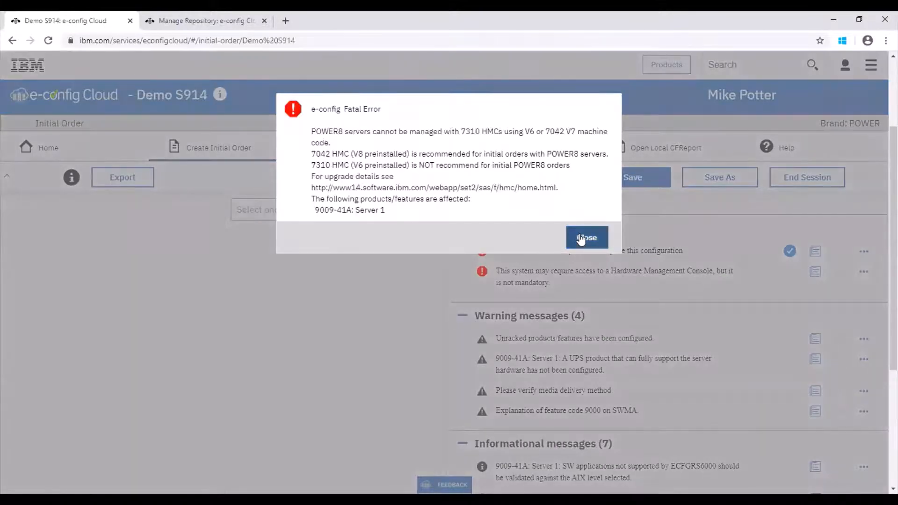
pyautogui.click(581, 238)
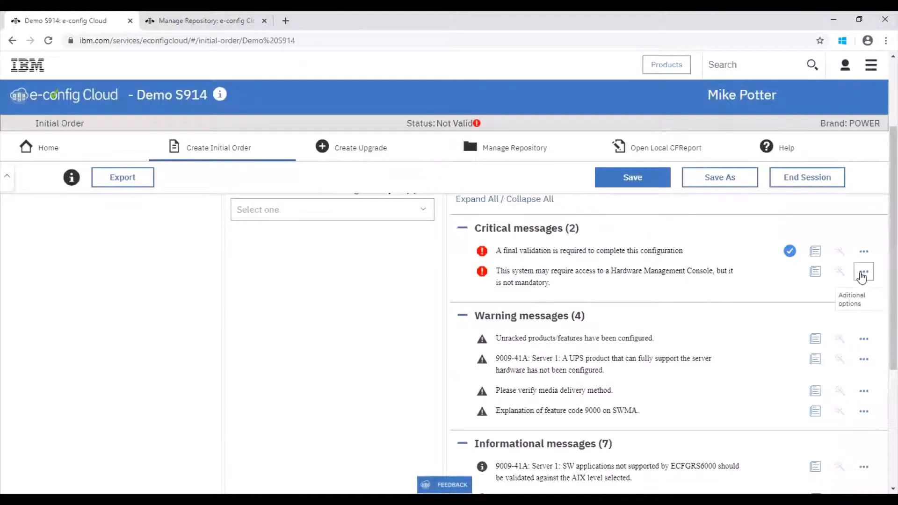
pyautogui.click(863, 274)
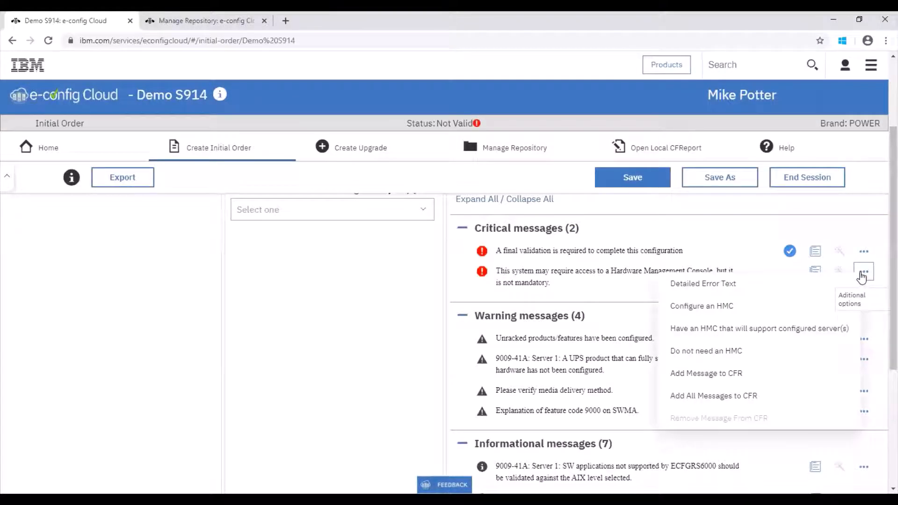
pyautogui.click(763, 327)
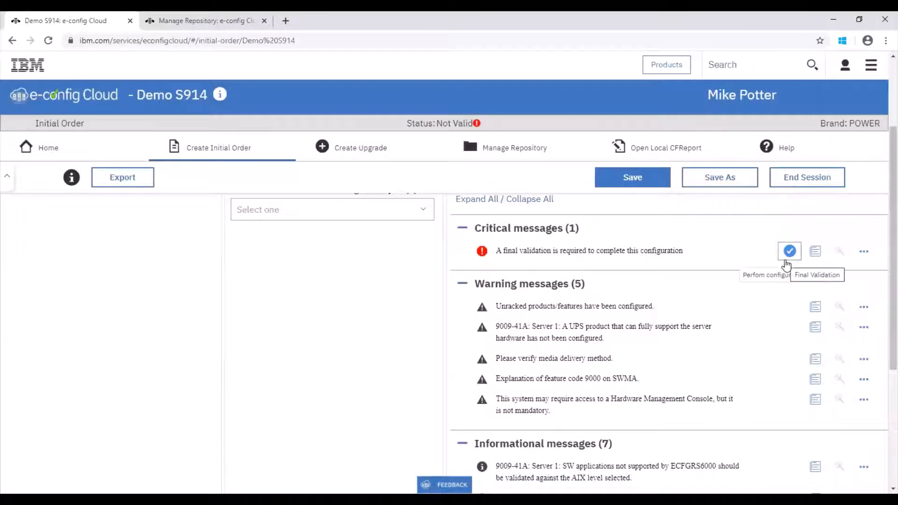
# Perform the final validation of the configuration and display its proposed configuration summary
pyautogui.click(786, 262)
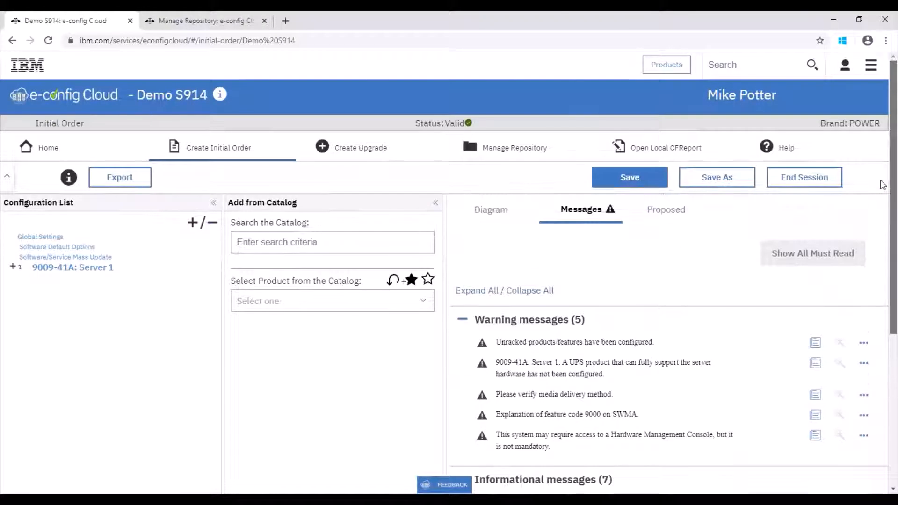
pyautogui.click(676, 208)
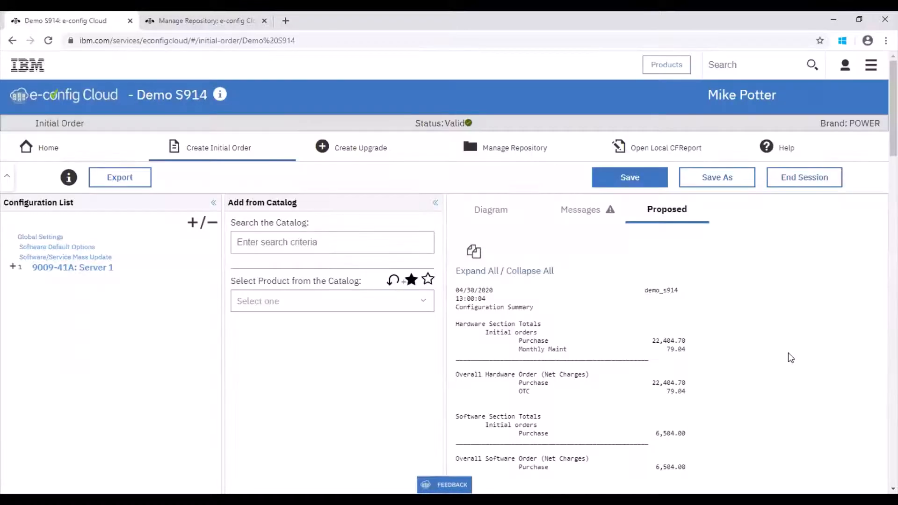
# Review the proposed configuration from the price summary through the comments and the software product listing
pyautogui.scroll(-15, 880, 210)
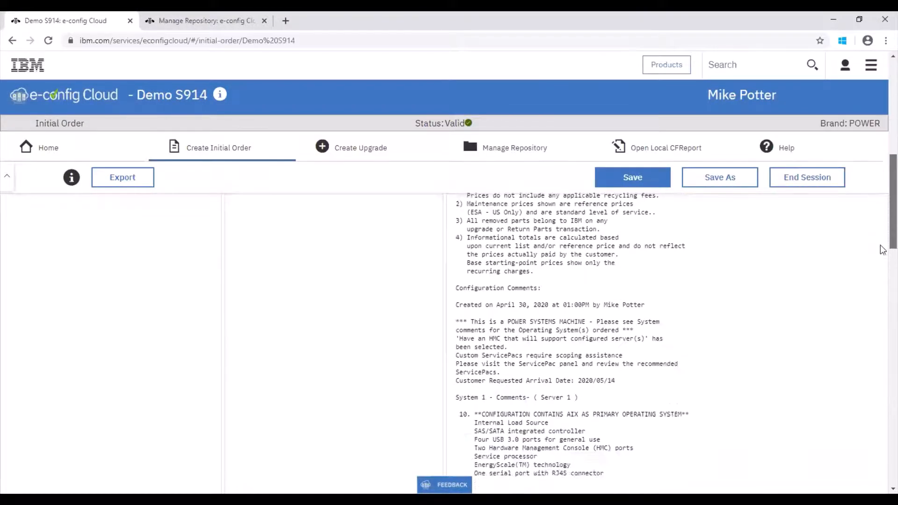
pyautogui.scroll(-10, 883, 300)
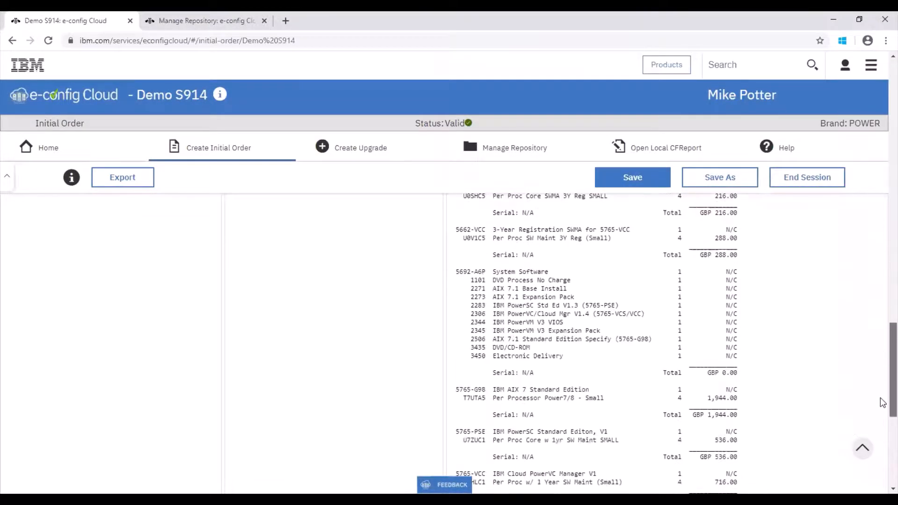
pyautogui.moveTo(882, 427); pyautogui.dragTo(882, 132)
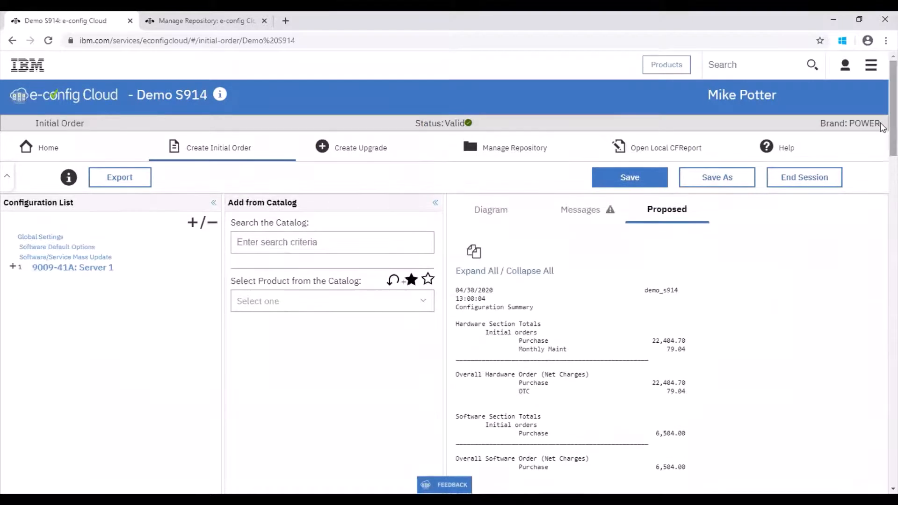
# Save the configuration diagram of 9009-41A: Server 1 as a PNG image and open the downloaded file
pyautogui.click(501, 212)
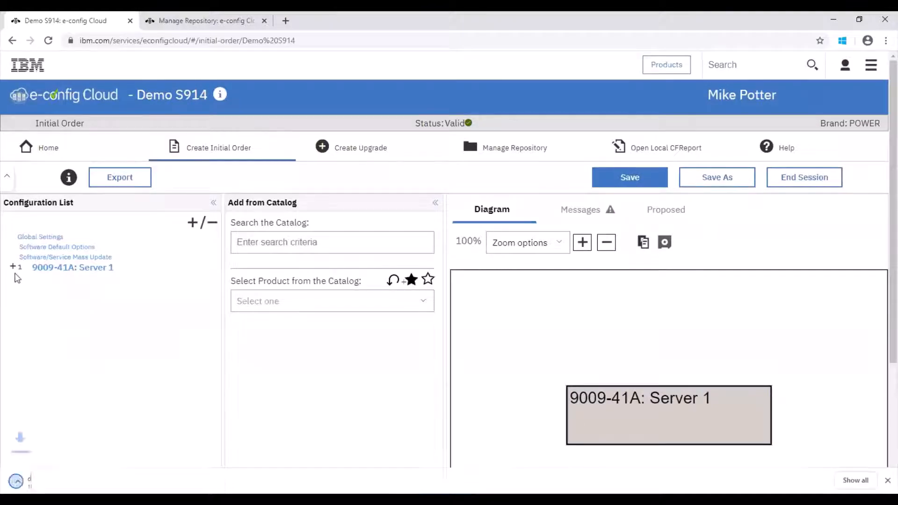
pyautogui.click(61, 480)
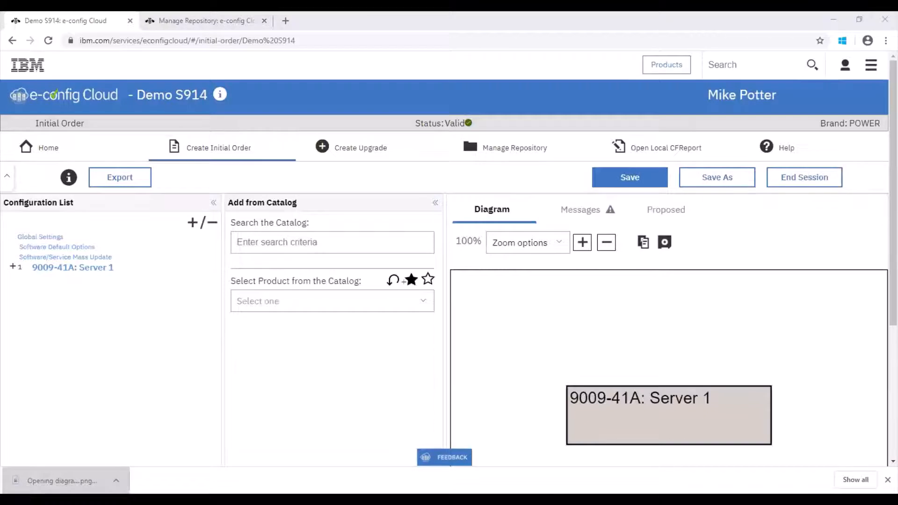
pyautogui.click(112, 297)
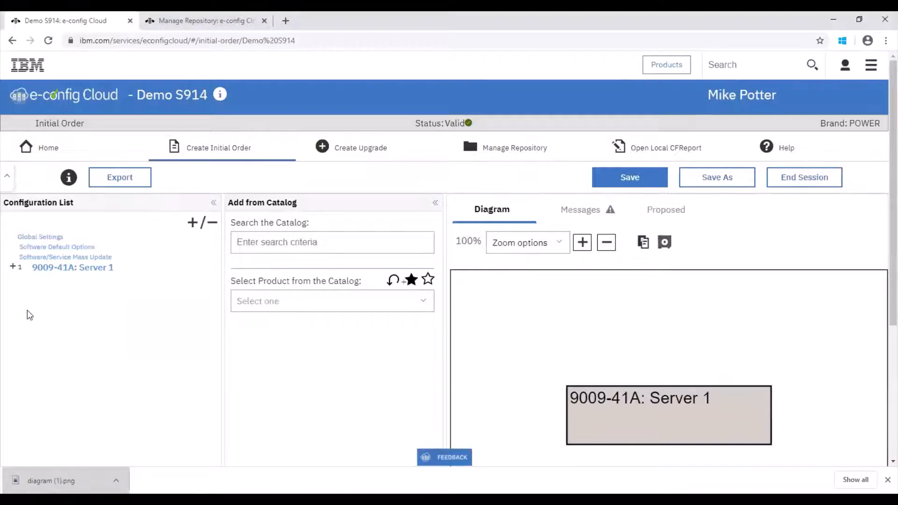
# Examine the product categories, available products and already added products in the Software Products of 9009-41A: Server 1
pyautogui.click(13, 268)
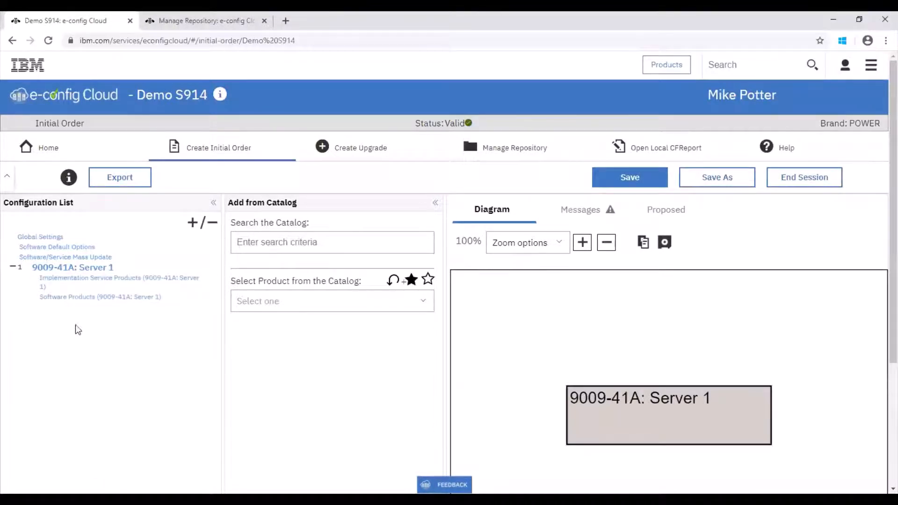
pyautogui.click(79, 299)
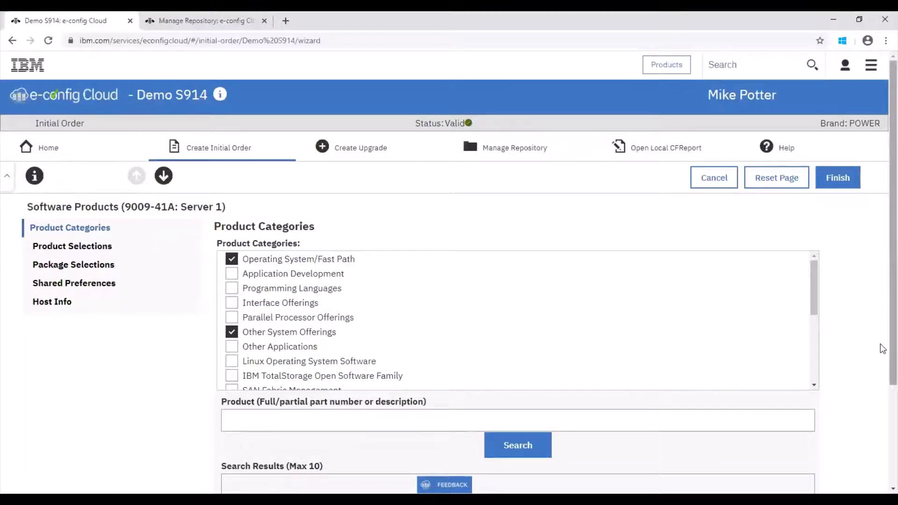
pyautogui.scroll(-2, 883, 349)
pyautogui.scroll(2, 880, 288)
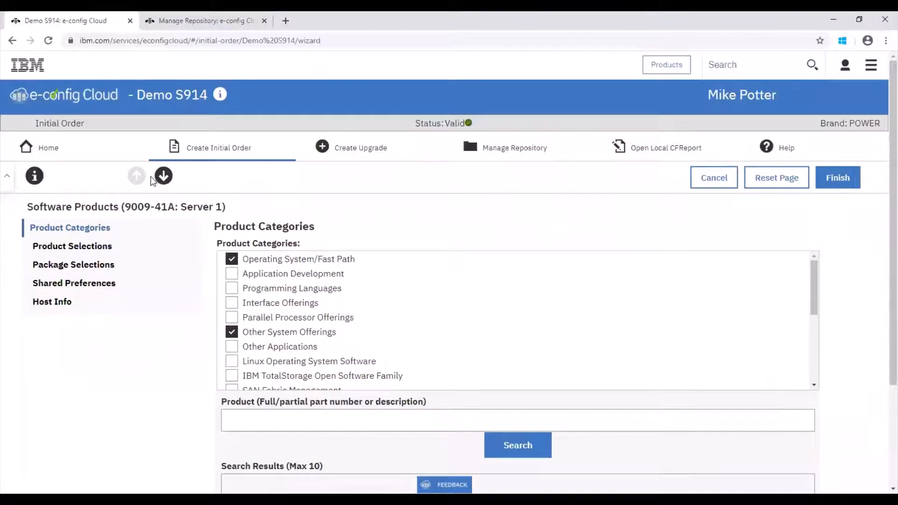
pyautogui.click(292, 288)
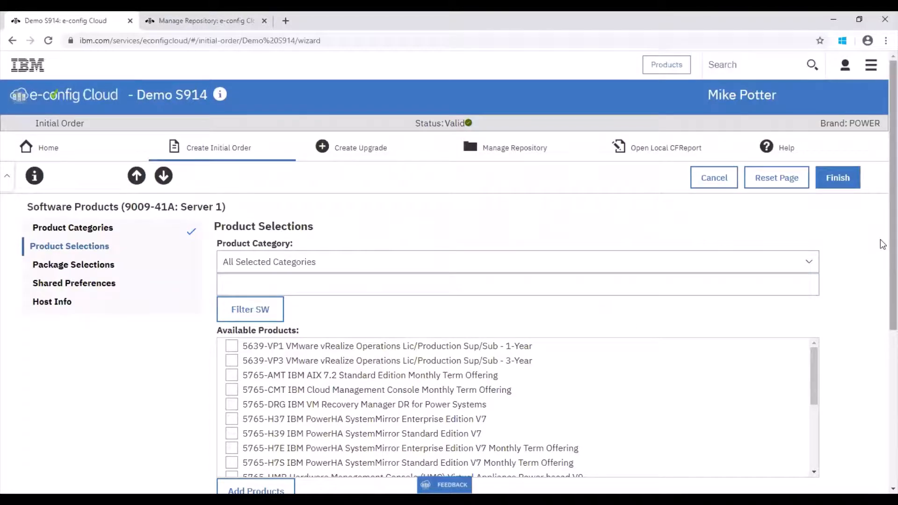
pyautogui.scroll(-1, 883, 262)
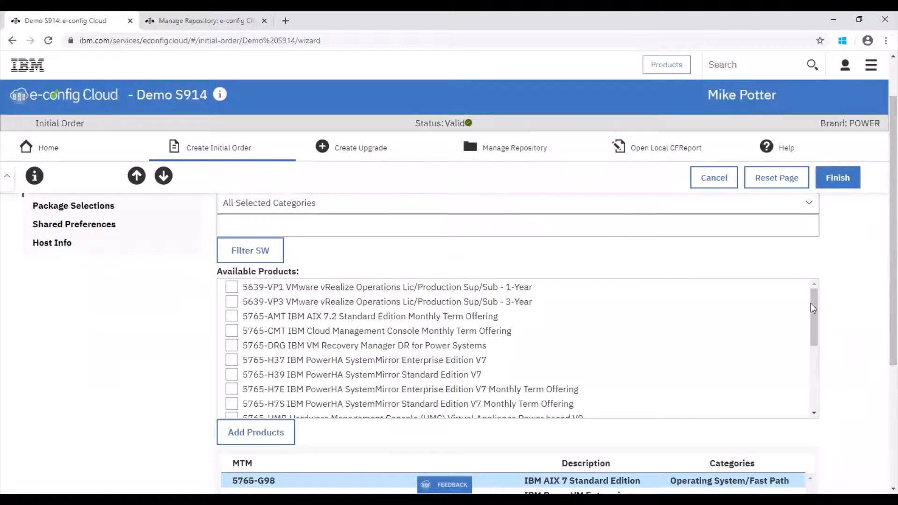
pyautogui.moveTo(813, 303); pyautogui.dragTo(810, 386)
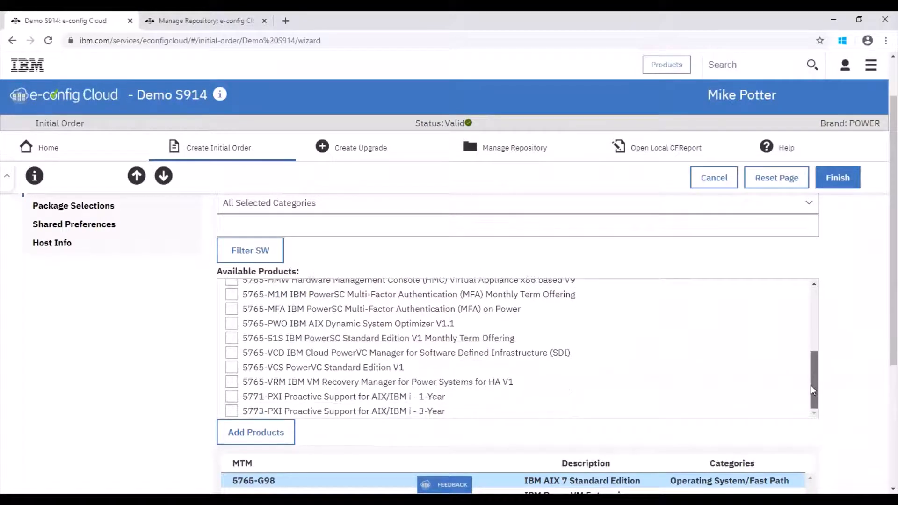
pyautogui.scroll(-2, 883, 393)
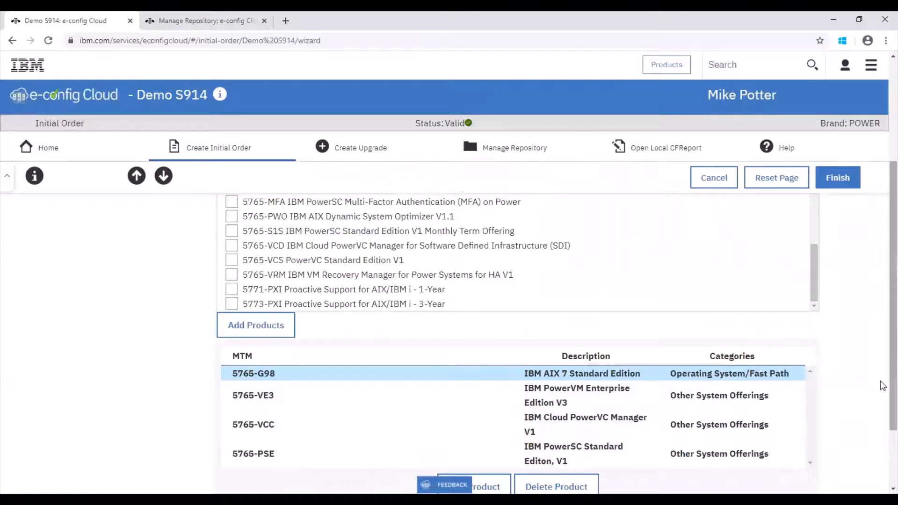
pyautogui.scroll(3, 882, 383)
# Finish the Software Products wizard and perform the final validation of the configuration again
pyautogui.click(835, 184)
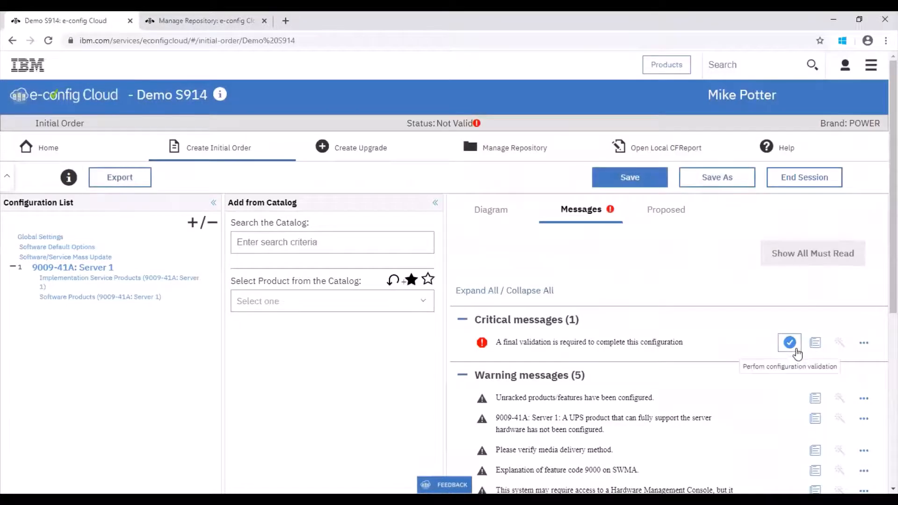
pyautogui.click(791, 343)
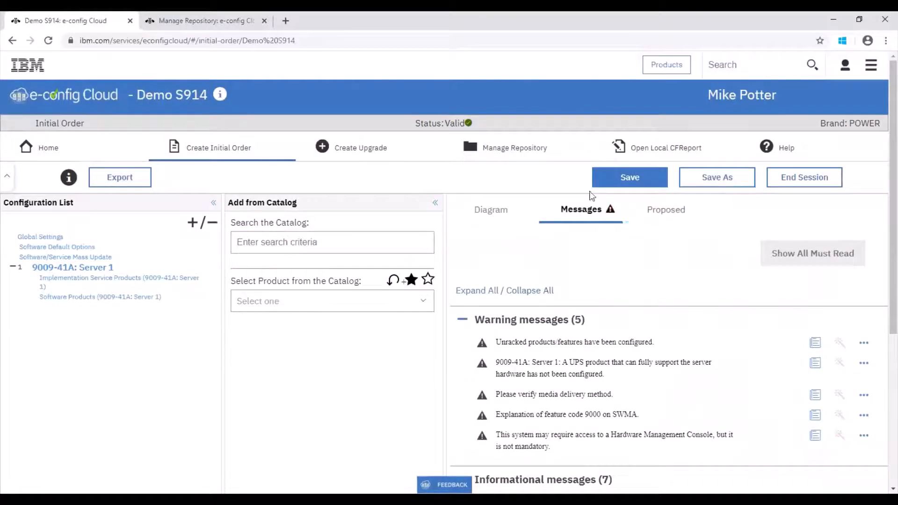
# Export Demo S914 as separate CFR, CSV, CFXML, TXT and RTF files, one for each file type
pyautogui.click(115, 181)
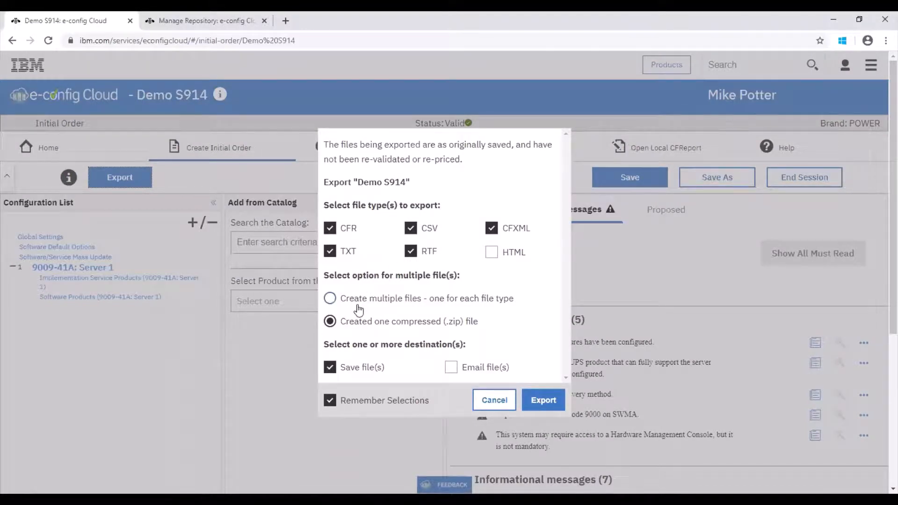
pyautogui.click(396, 300)
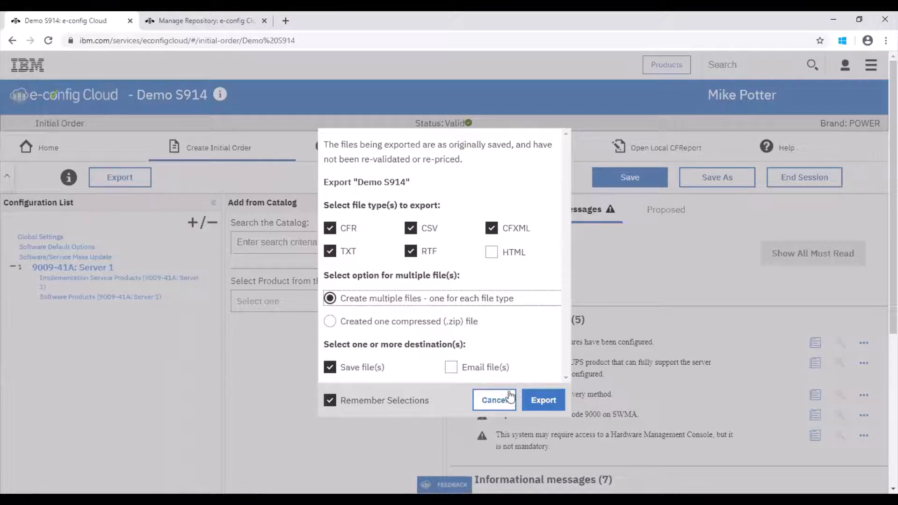
pyautogui.click(543, 402)
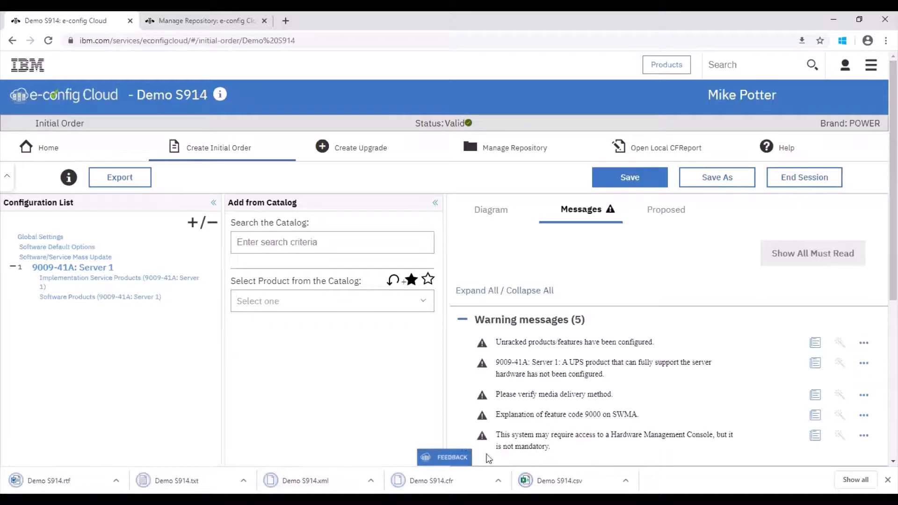
# Export Demo S914 again with the same file types packed into one compressed .zip file
pyautogui.click(112, 180)
pyautogui.click(369, 309)
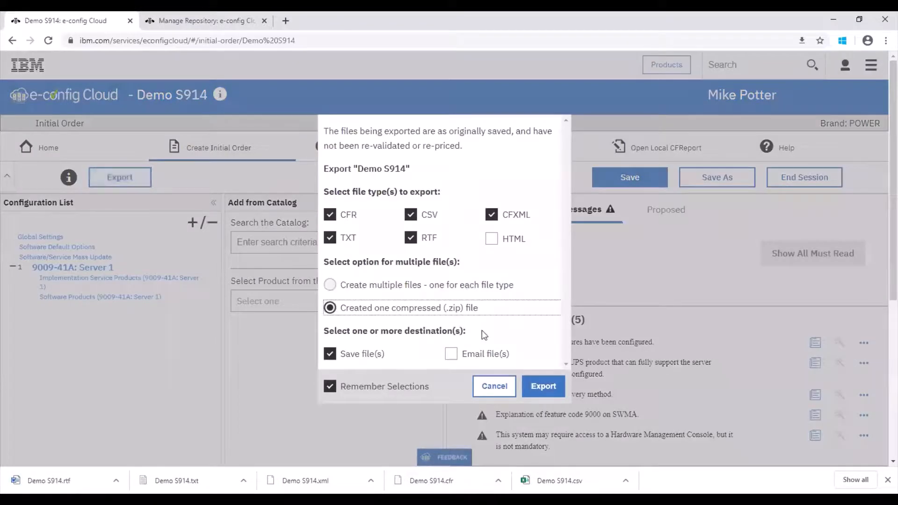
pyautogui.click(540, 389)
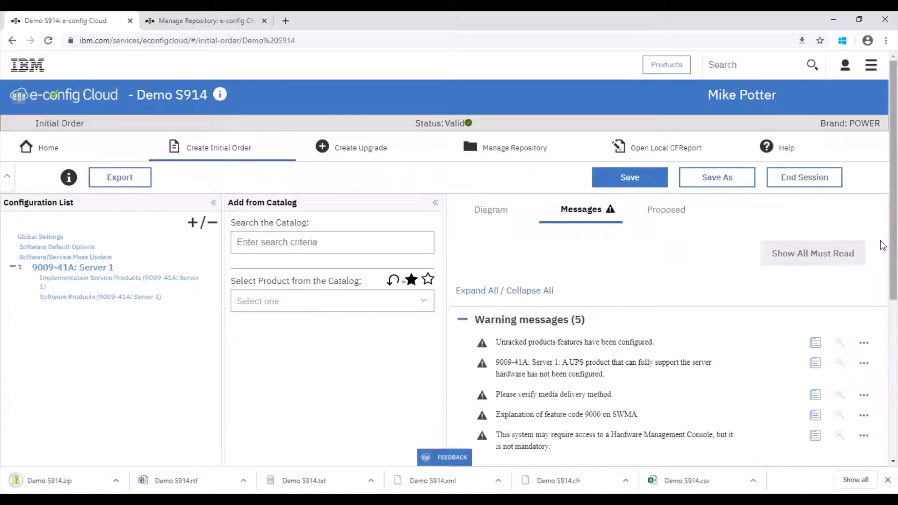
# Leave the order session for the configuration repository and view the saved Demo S914 configuration
pyautogui.click(487, 156)
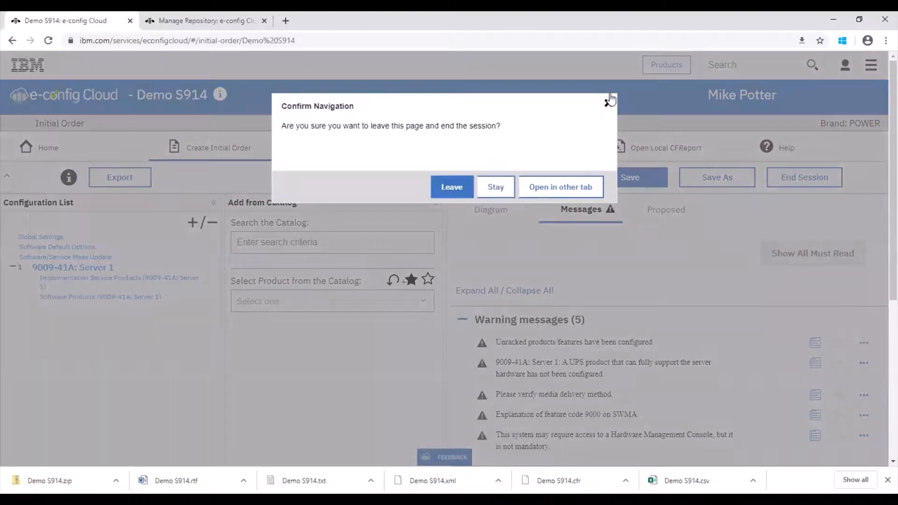
pyautogui.click(457, 177)
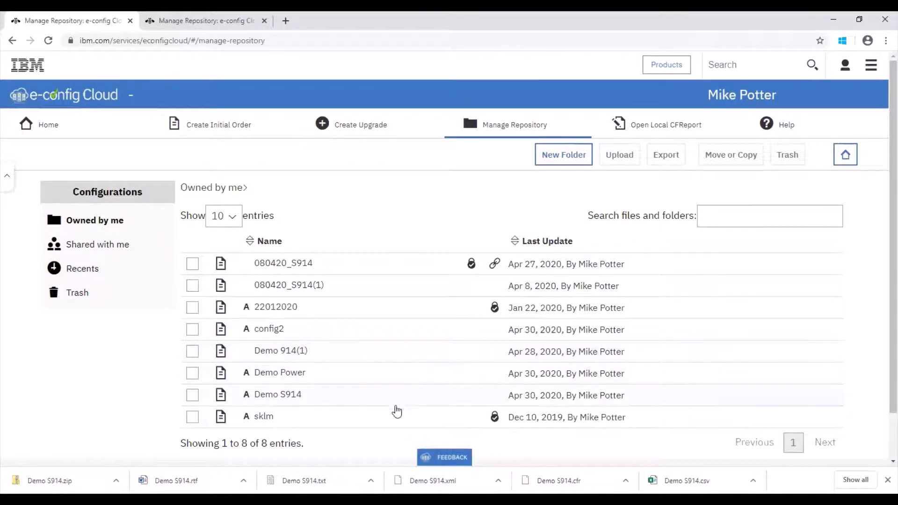
pyautogui.click(421, 402)
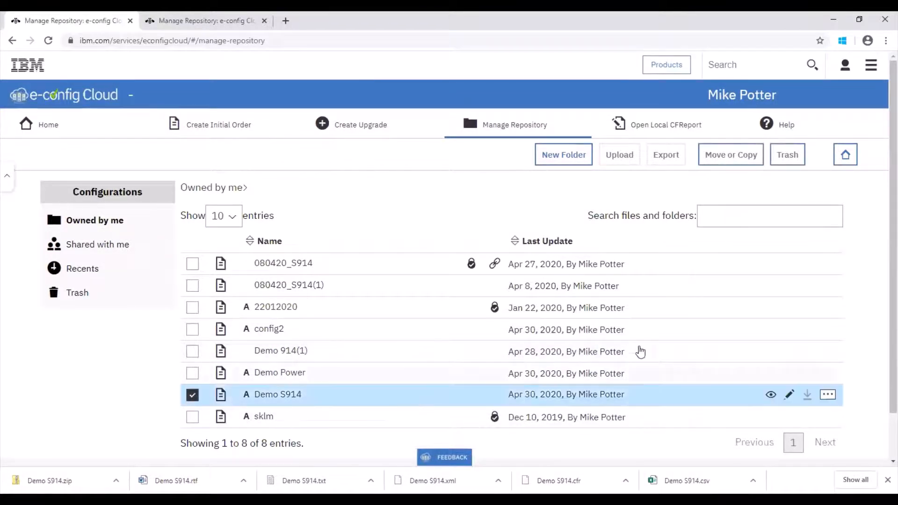
pyautogui.click(771, 396)
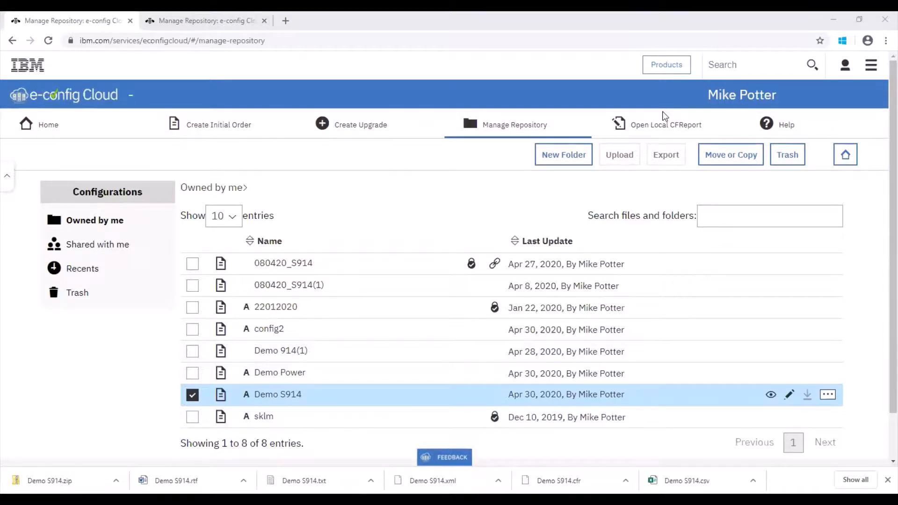
pyautogui.click(707, 158)
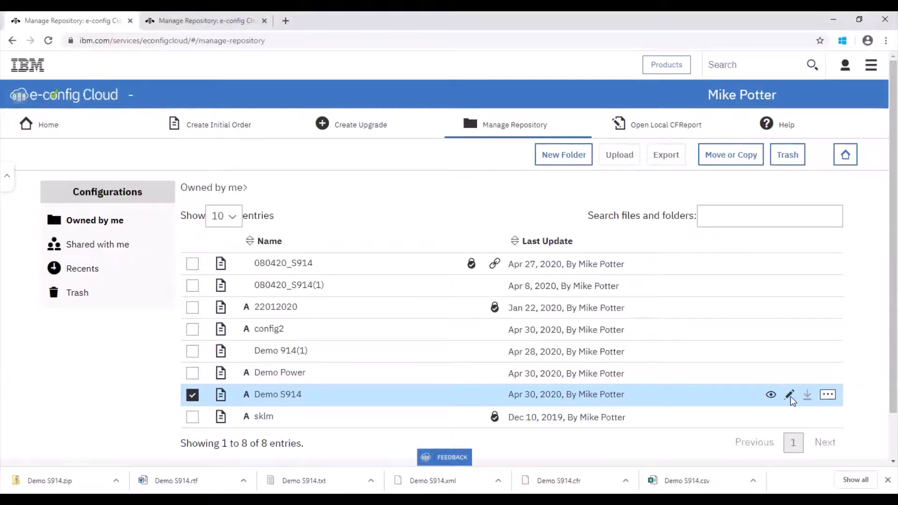
# Examine the additional actions for Demo S914 and its sharing options, including Collaborator, and cancel without sharing
pyautogui.click(828, 395)
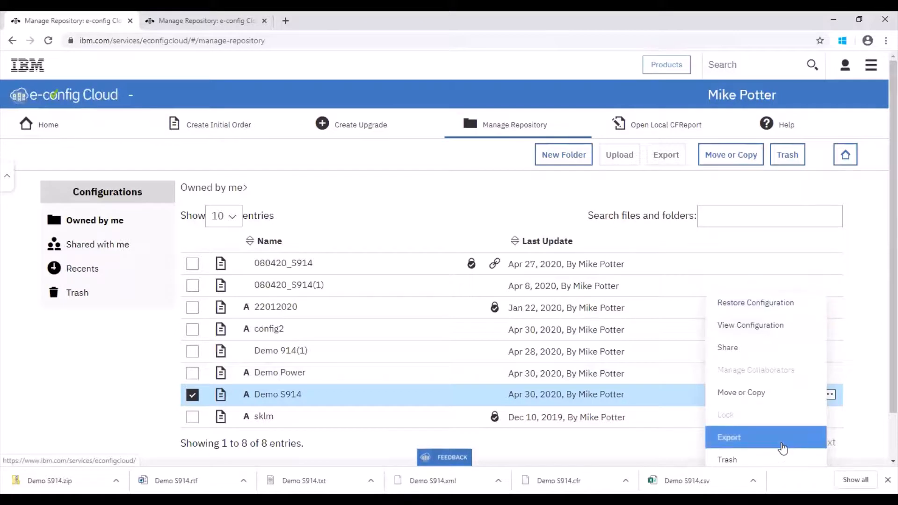
pyautogui.scroll(-1, 880, 445)
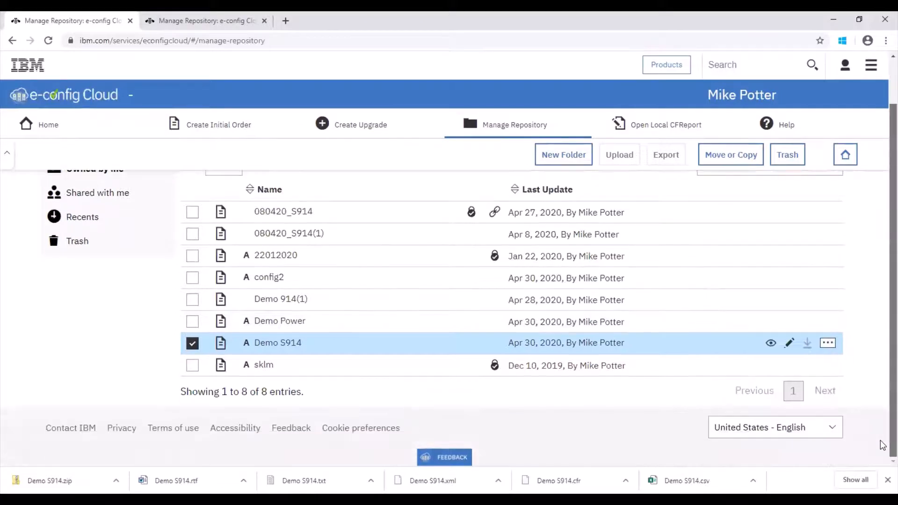
pyautogui.click(831, 346)
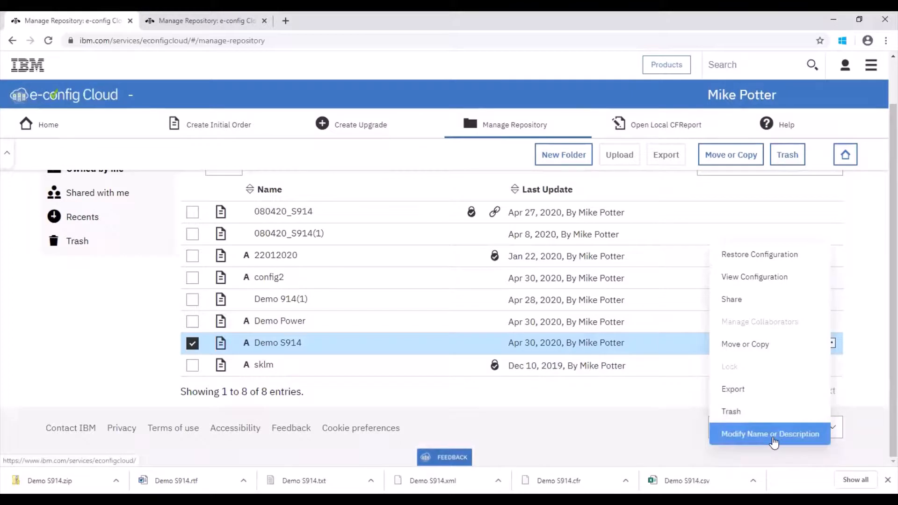
pyautogui.click(745, 303)
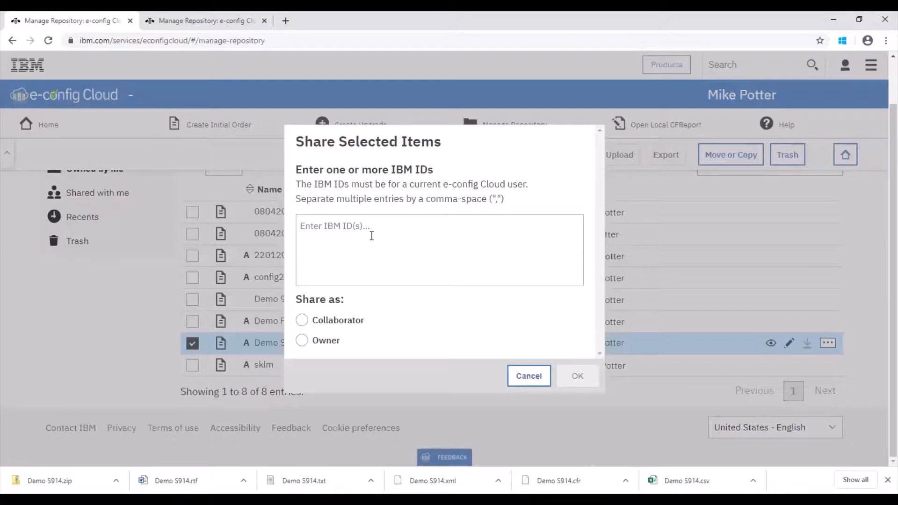
pyautogui.click(302, 322)
pyautogui.click(529, 386)
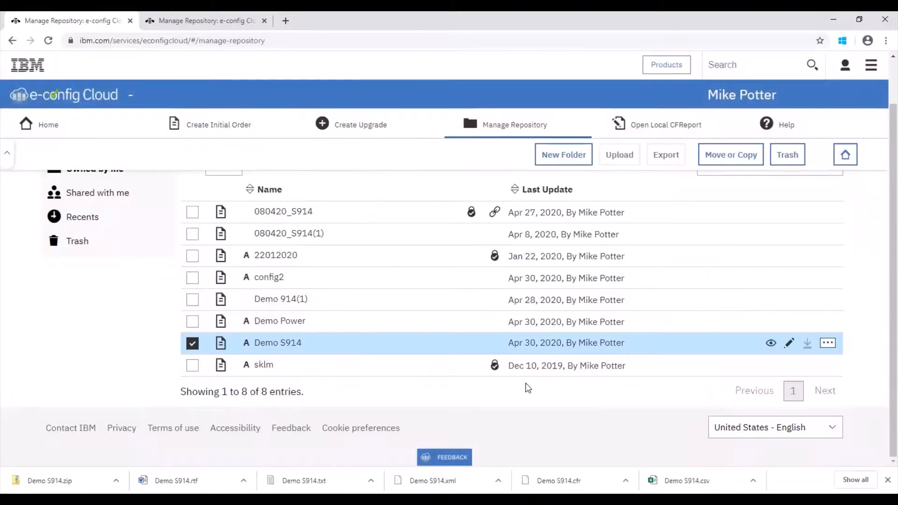
pyautogui.scroll(1, 883, 300)
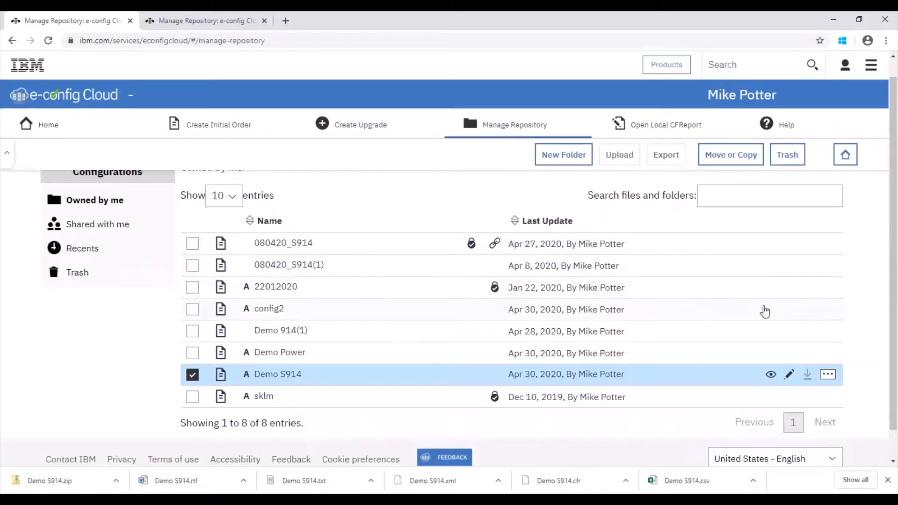
pyautogui.scroll(1, 883, 297)
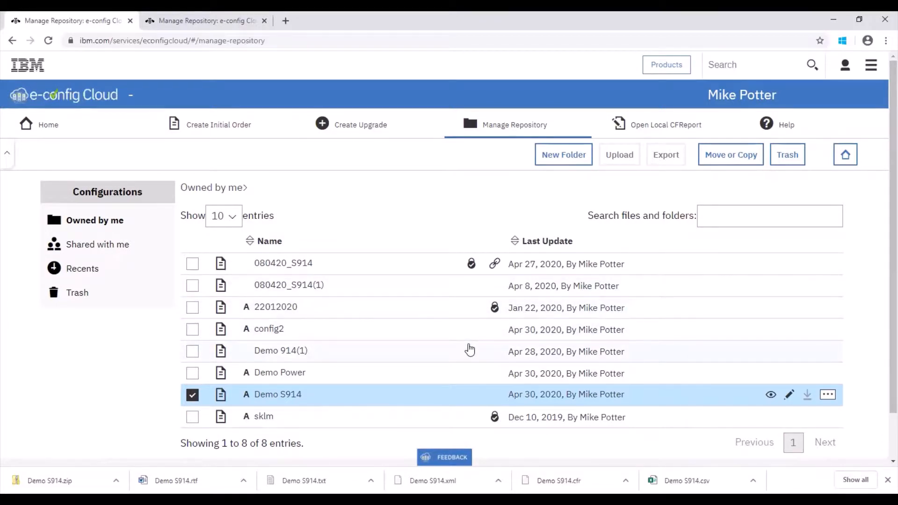
# Begin creating an upgrade and choose Quick Retrieval as the source of its base configuration
pyautogui.click(369, 127)
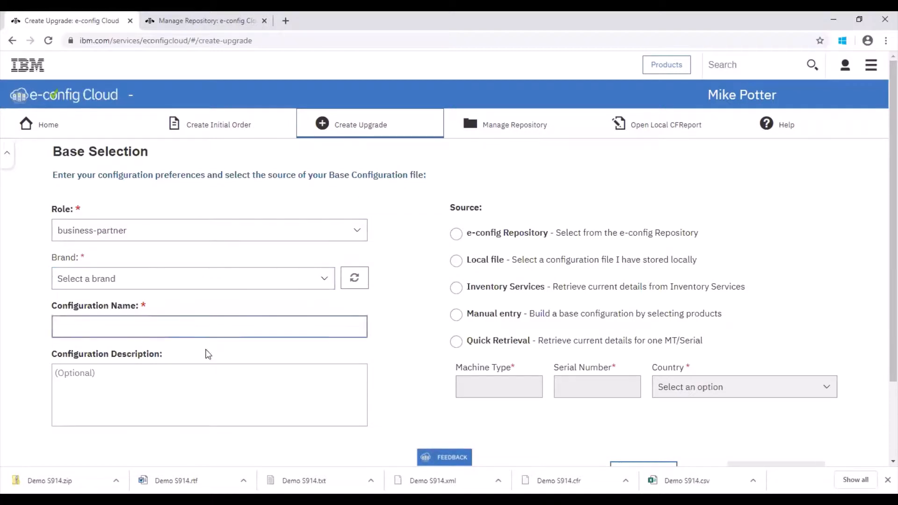
pyautogui.click(210, 387)
pyautogui.click(170, 333)
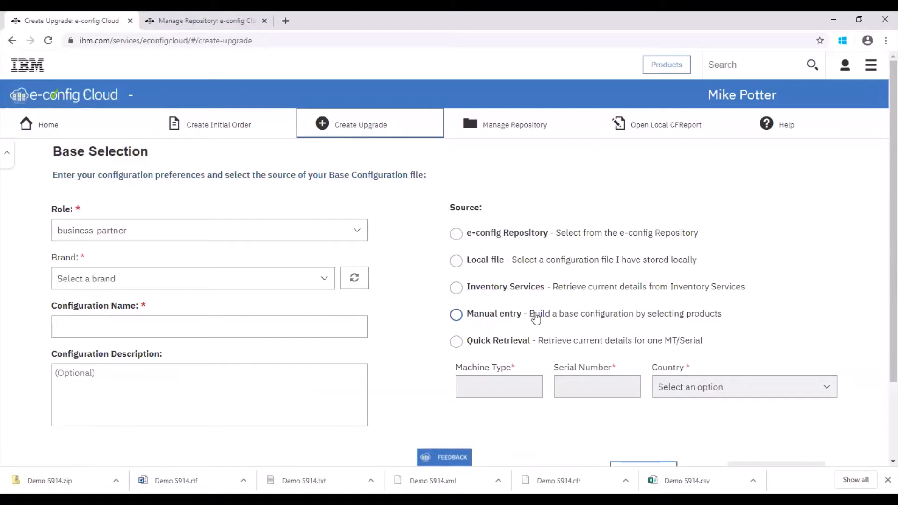
pyautogui.click(461, 343)
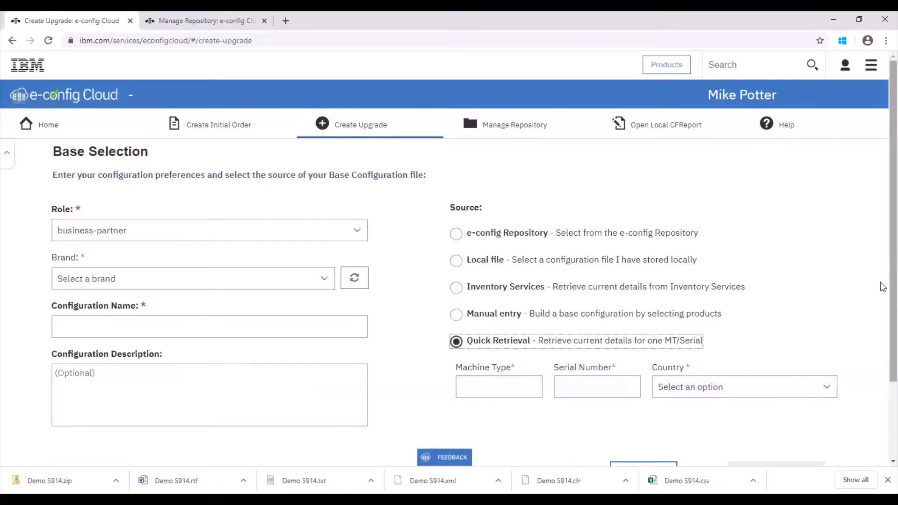
pyautogui.scroll(-1, 883, 288)
pyautogui.click(480, 376)
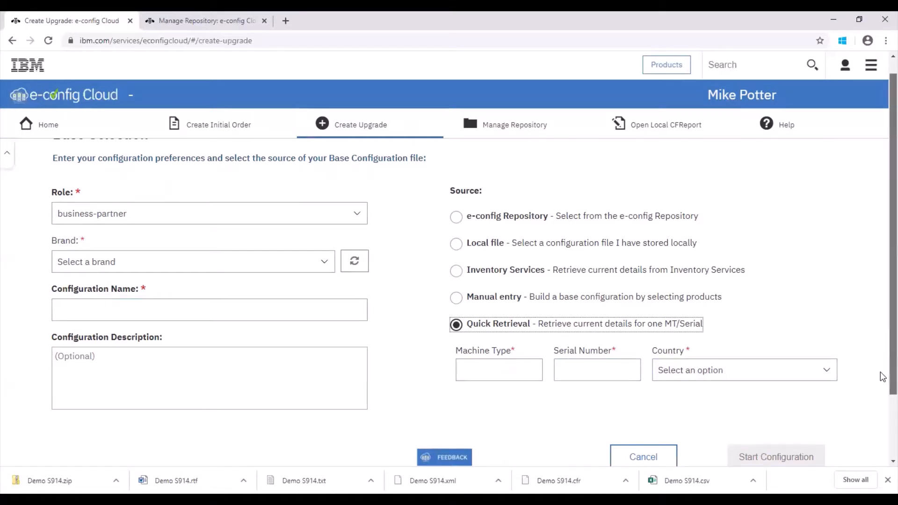
pyautogui.scroll(1, 883, 375)
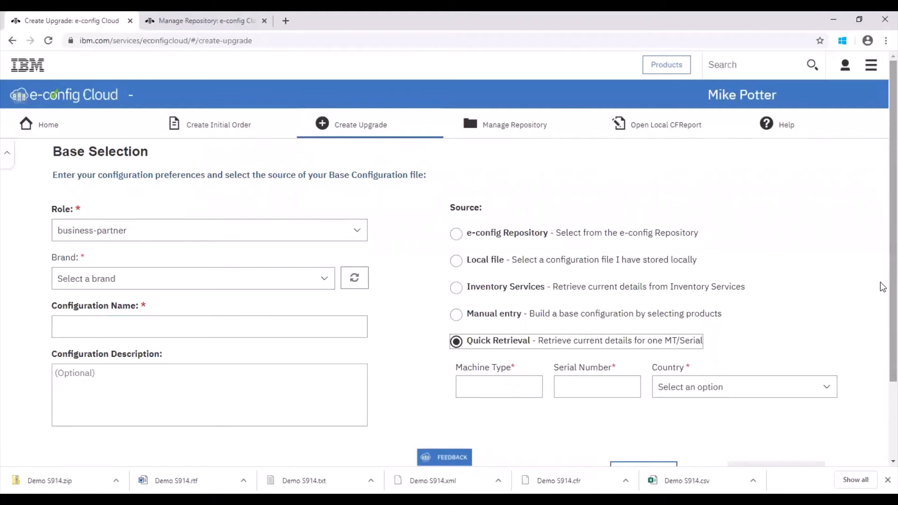